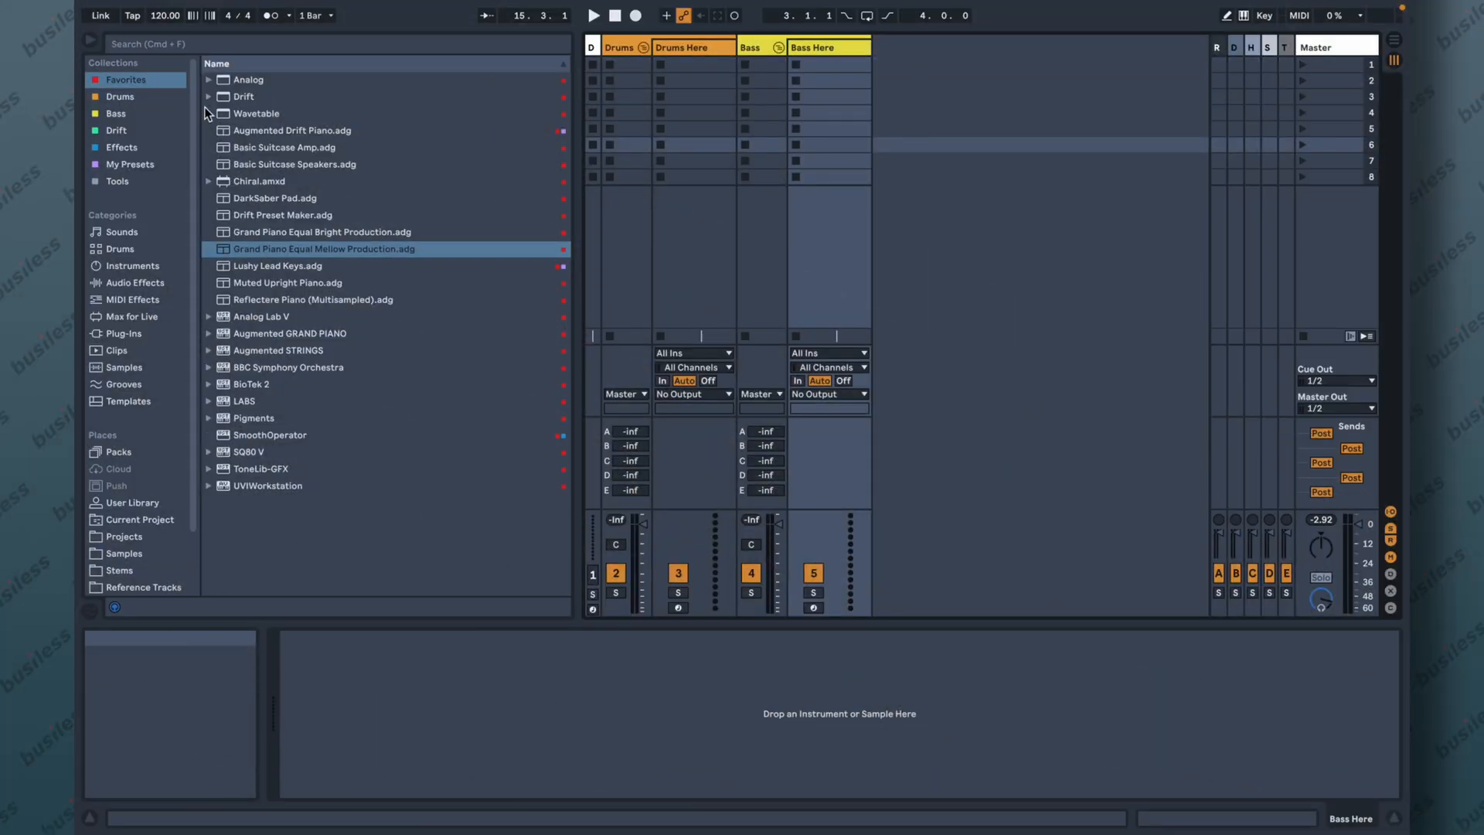
Load the Wavetable instrument onto a new track and set Osc 1's wavetable position to 65%.
left_click_drag(248, 114, 911, 68)
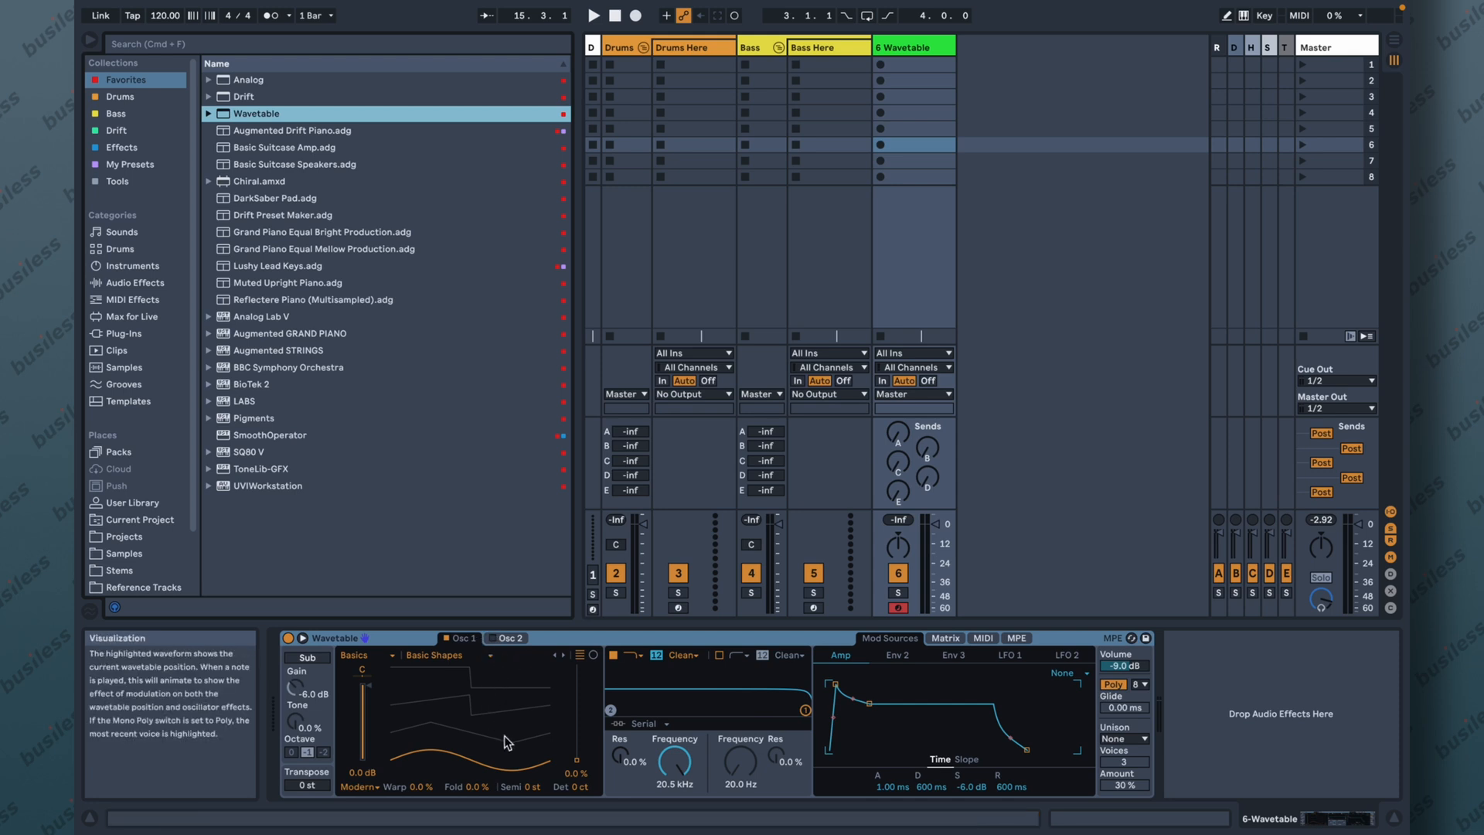
left_click_drag(516, 773, 517, 711)
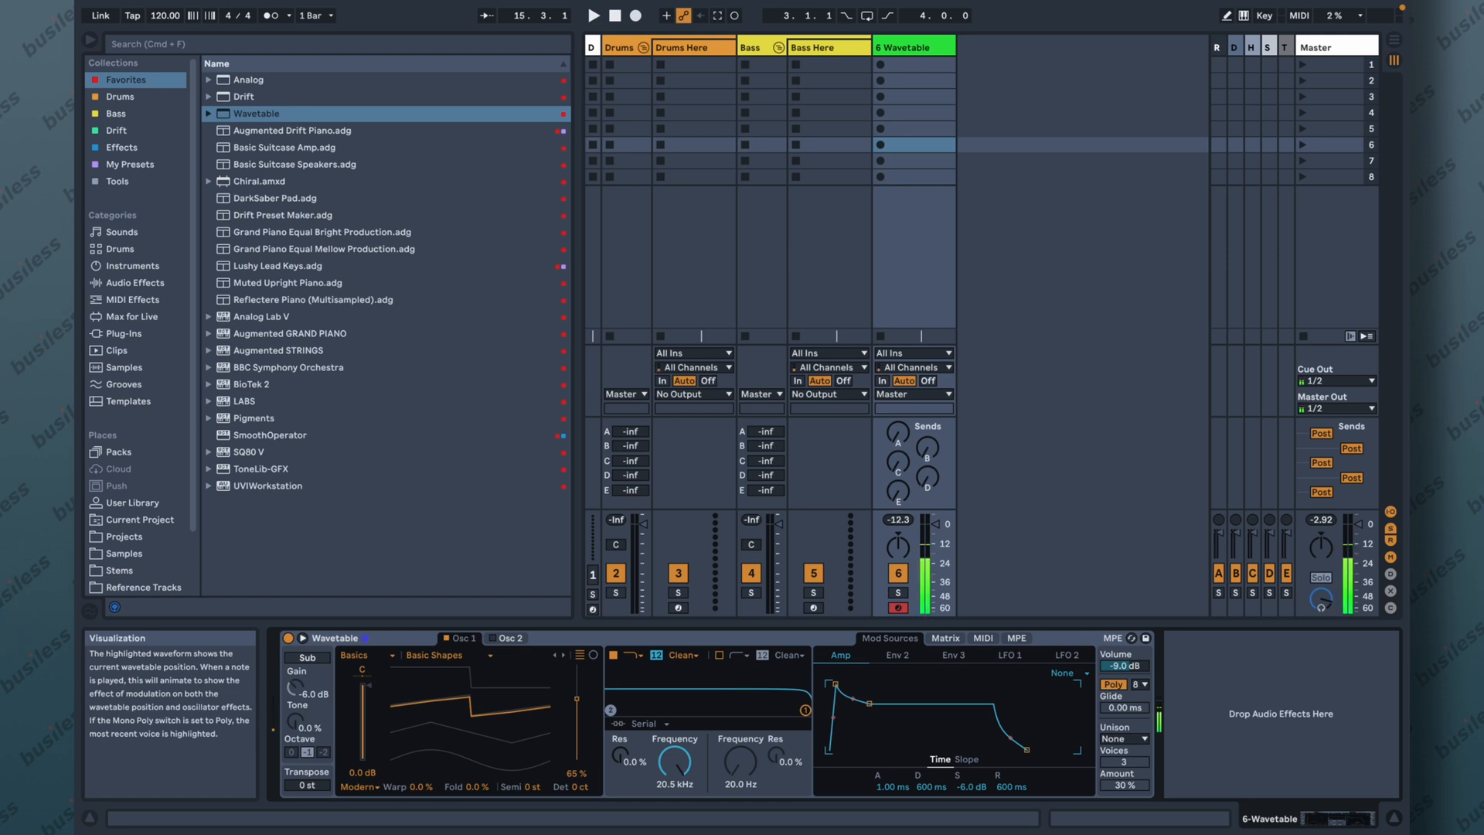
Enable Osc 2 with Basic Shapes at a 24% wavetable position and transpose it by -12 semitones.
left_click(496, 640)
left_click(493, 638)
left_click_drag(524, 770, 535, 812)
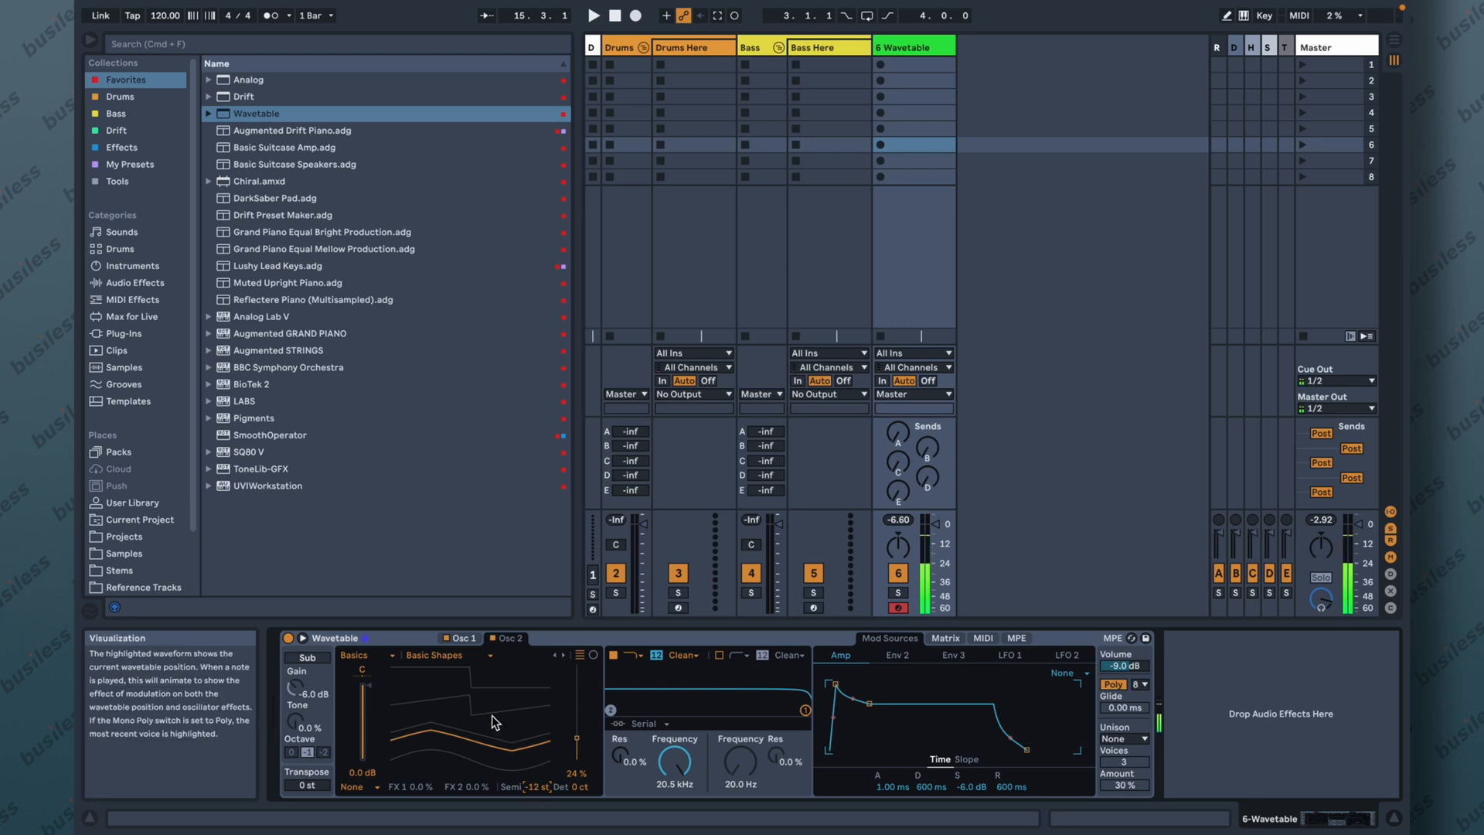
Enable the sub oscillator with gain at -0.1 dB, tone at 56% and octave at -2.
left_click(312, 662)
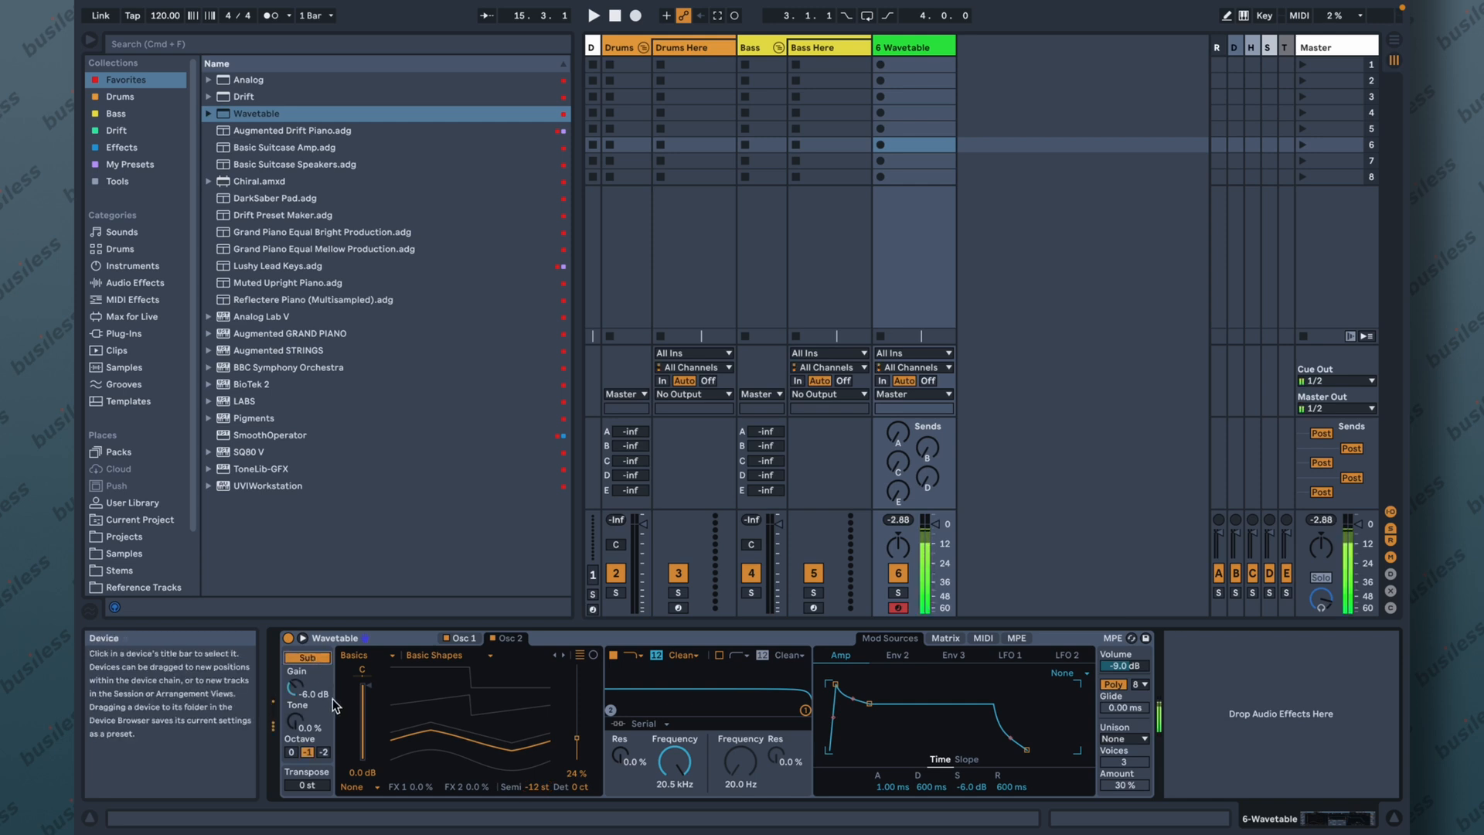
left_click_drag(295, 687, 295, 673)
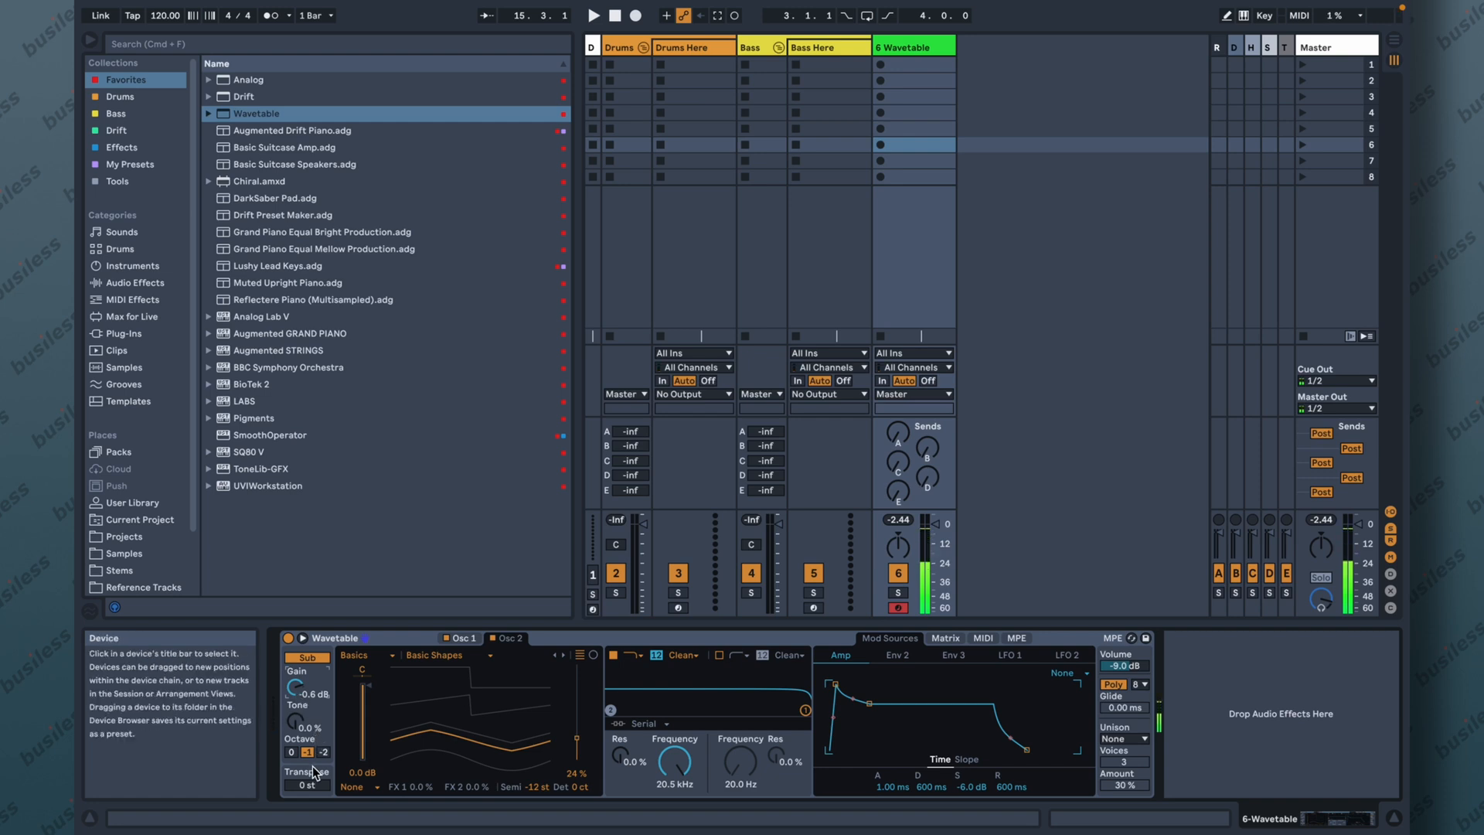
left_click_drag(294, 720, 295, 684)
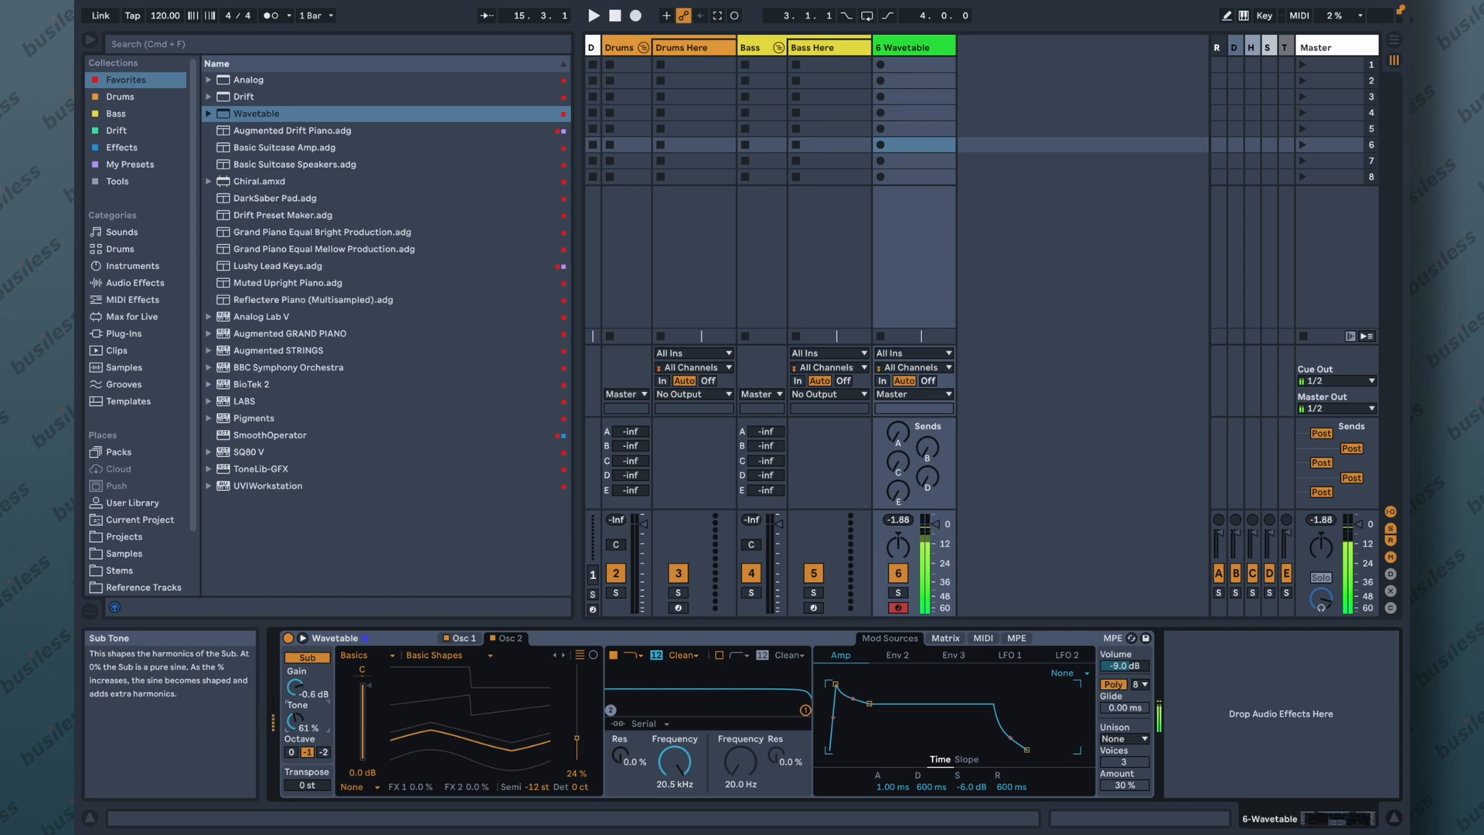
left_click(322, 752)
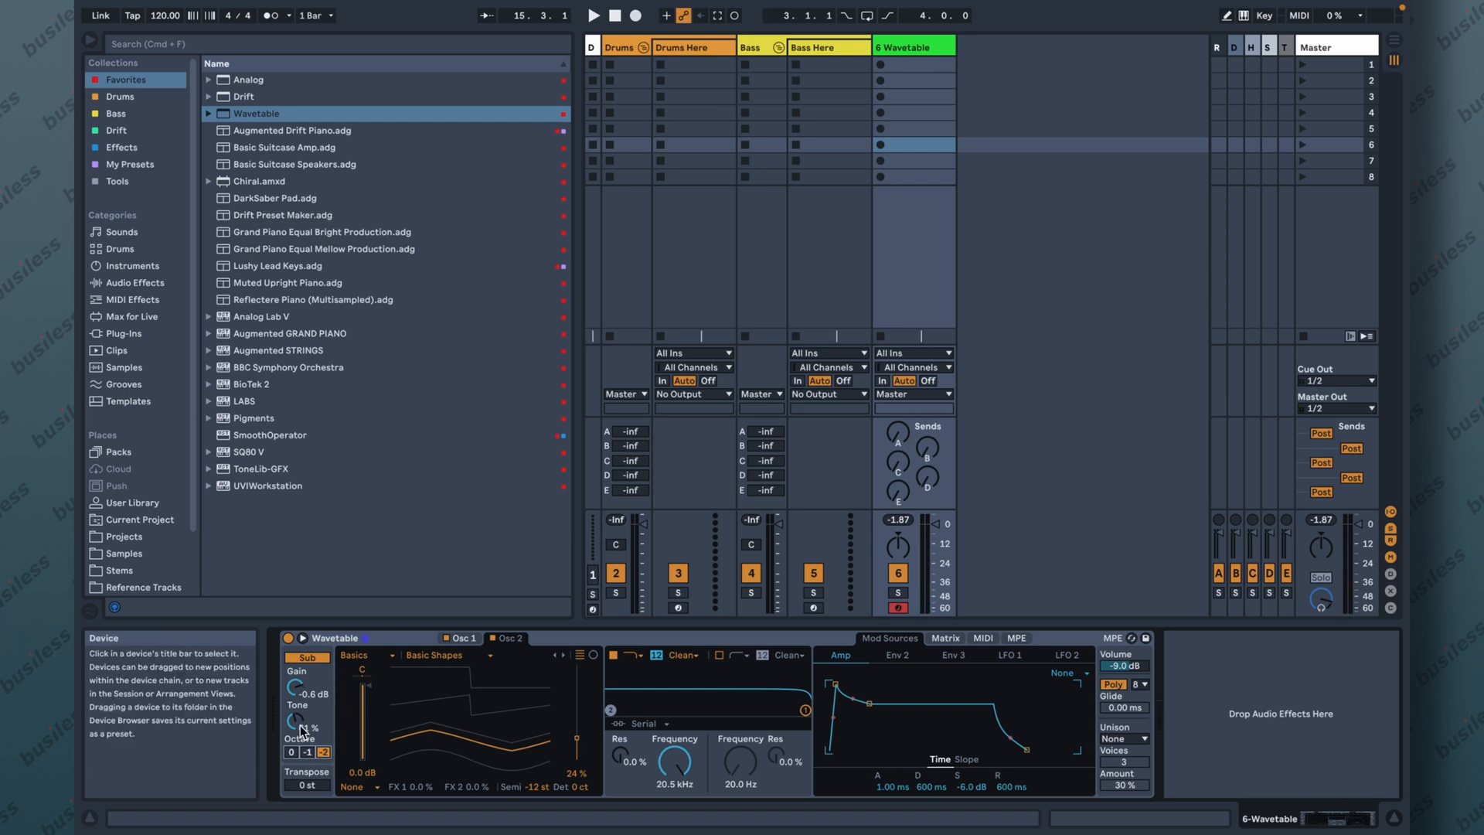
left_click_drag(299, 721, 298, 728)
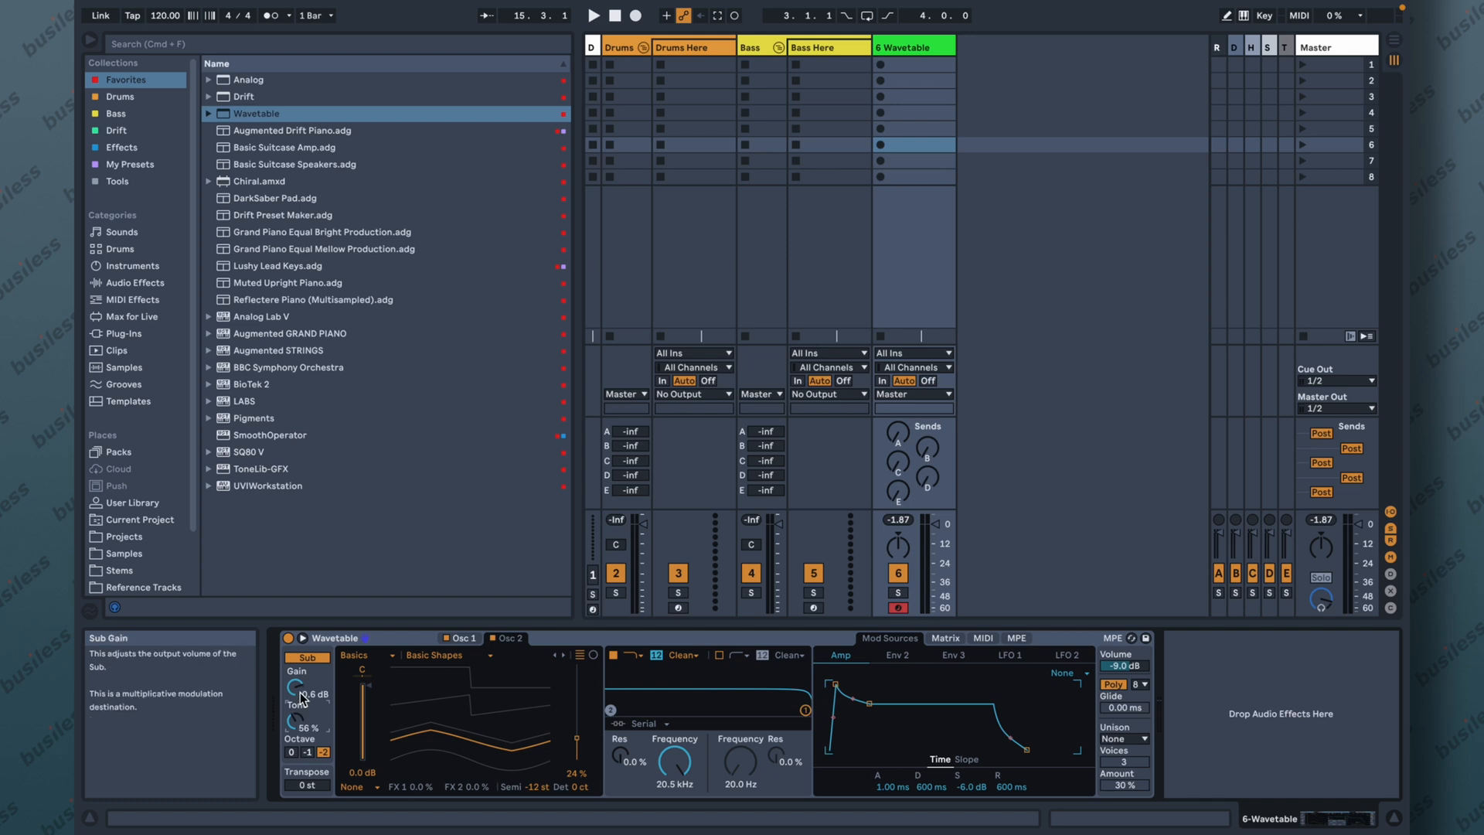
left_click_drag(296, 687, 296, 685)
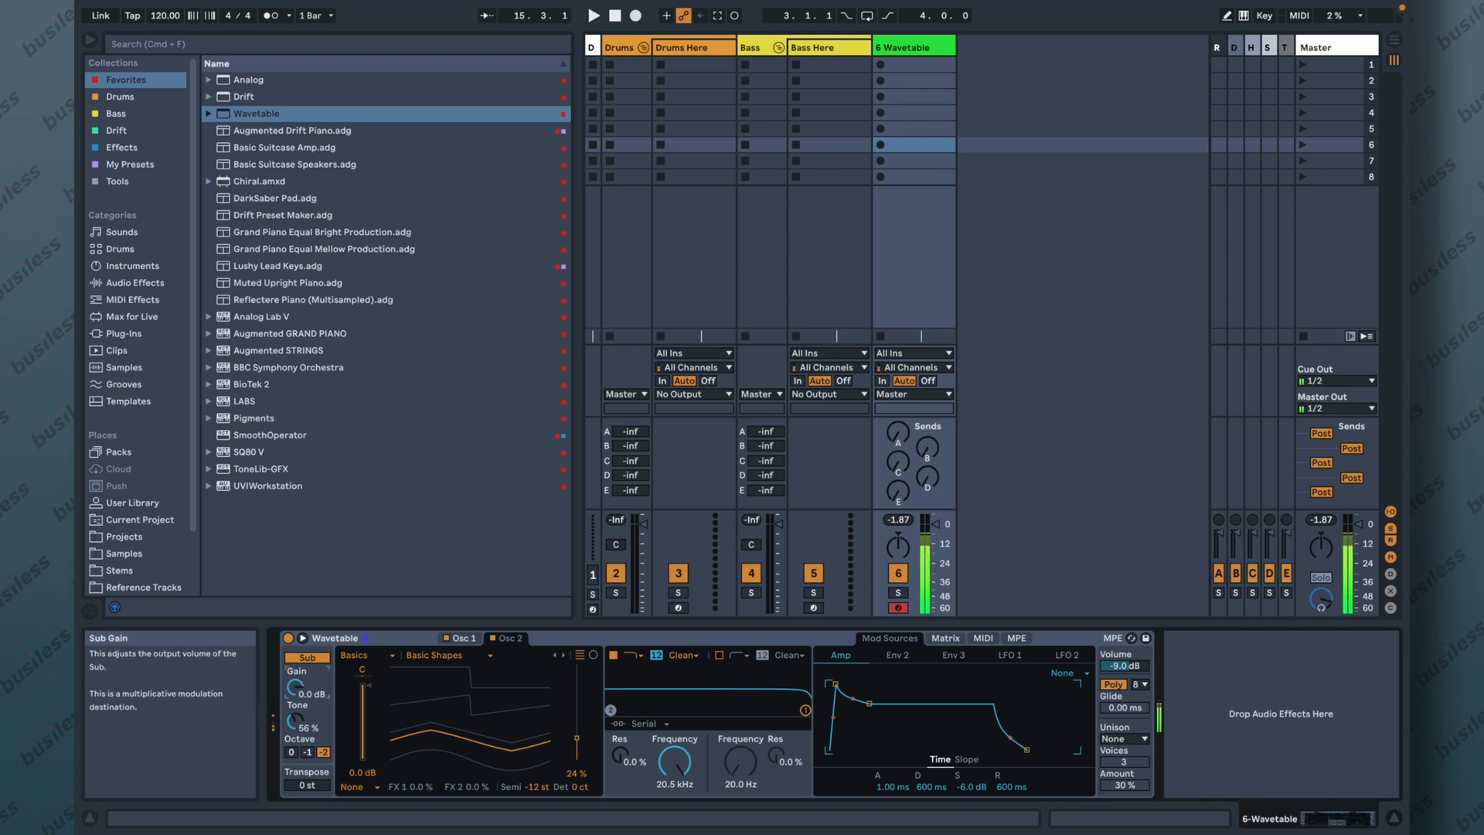
Adjust the wavetable positions to 28% on Osc 2 and 66% on Osc 1.
mouse_move(468, 707)
left_mouse_down()
mouse_move(469, 670)
mouse_move(468, 702)
left_mouse_up()
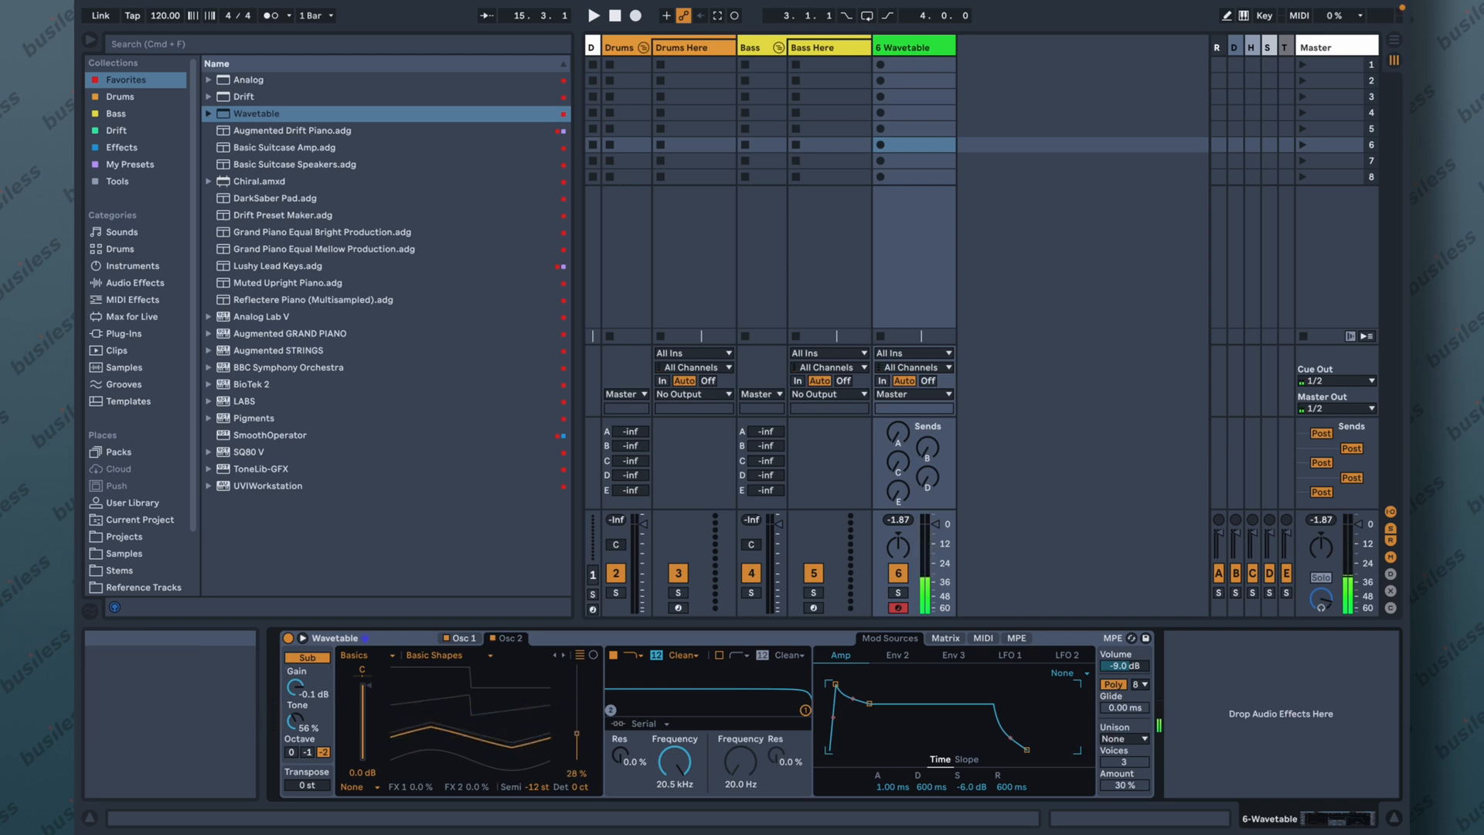
left_click(464, 638)
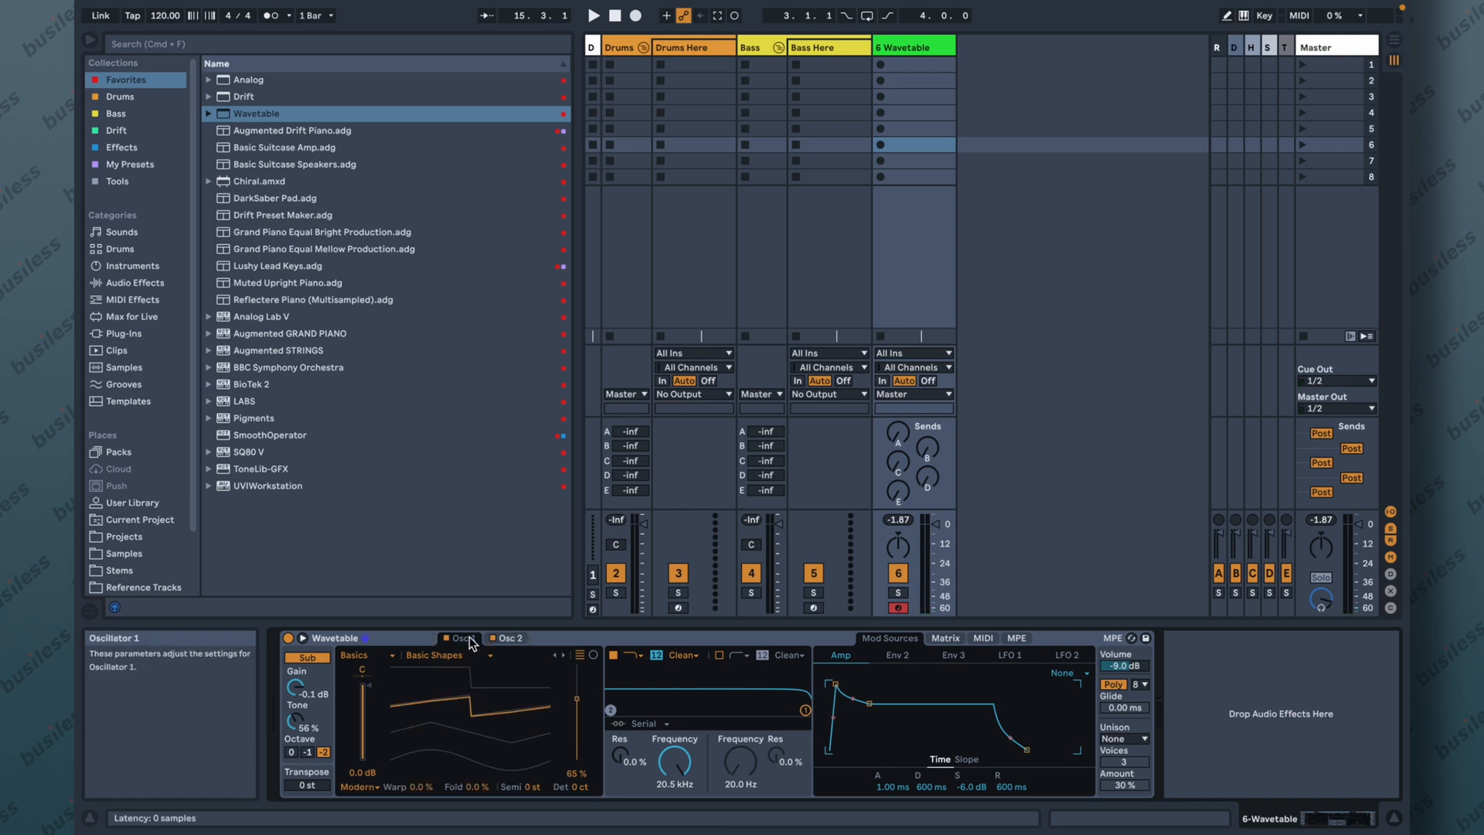
mouse_move(511, 715)
left_mouse_down()
mouse_move(510, 738)
mouse_move(510, 699)
mouse_move(510, 715)
left_mouse_up()
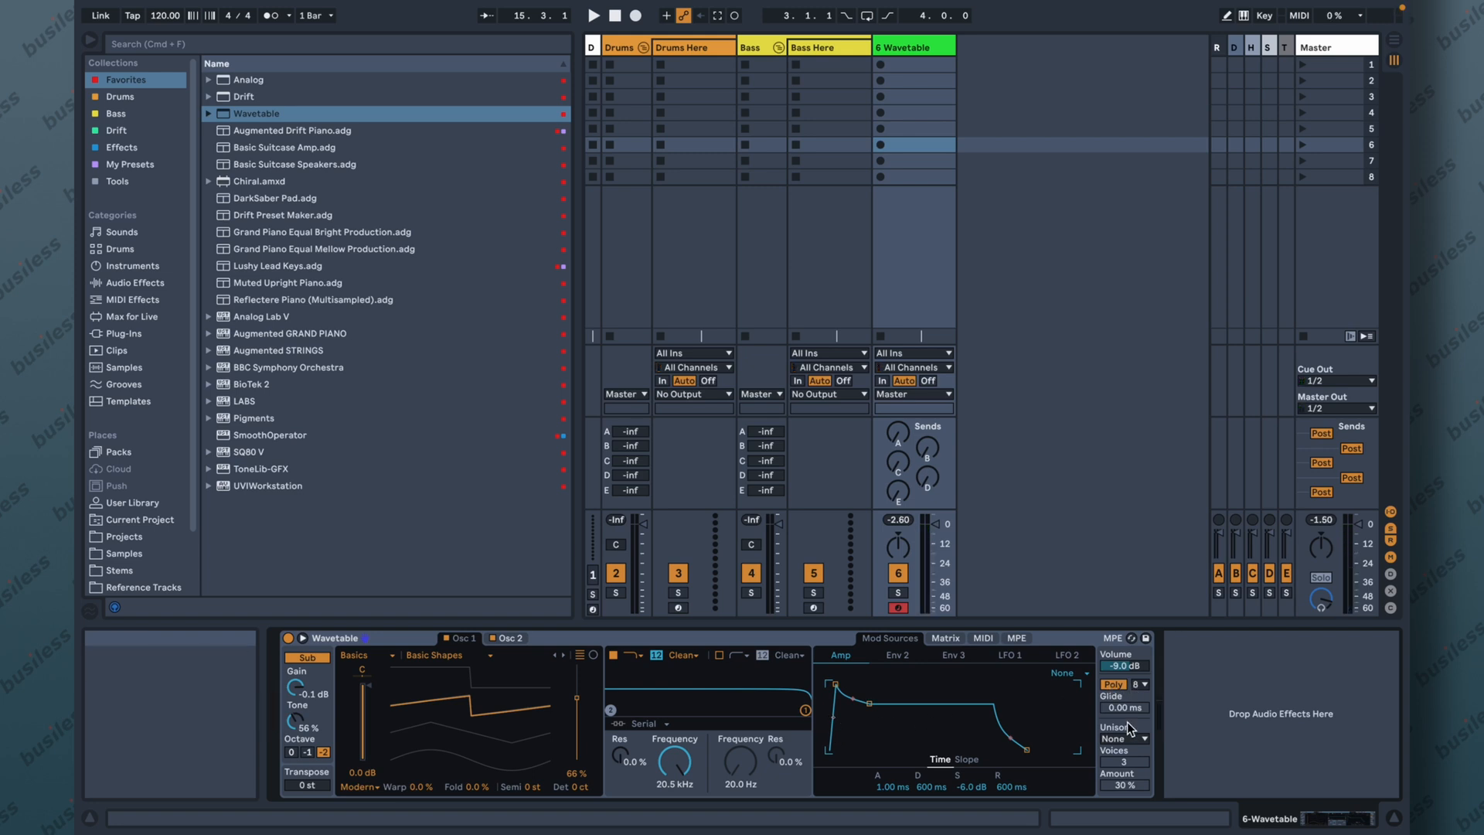
Set the unison mode to Shimmer with an amount of 15%.
left_click(1144, 741)
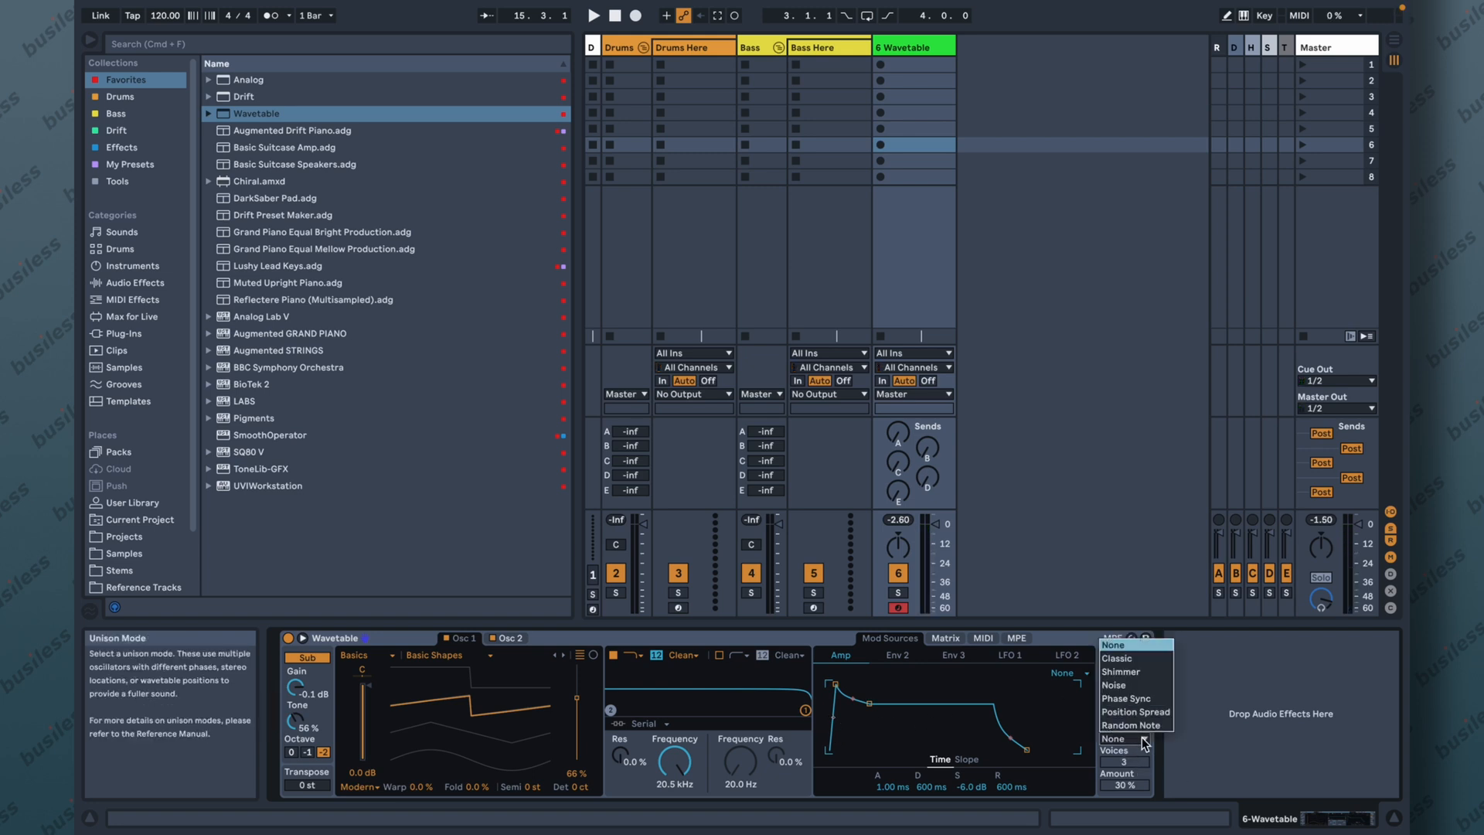
left_click(1137, 672)
left_click_drag(1125, 784, 1125, 803)
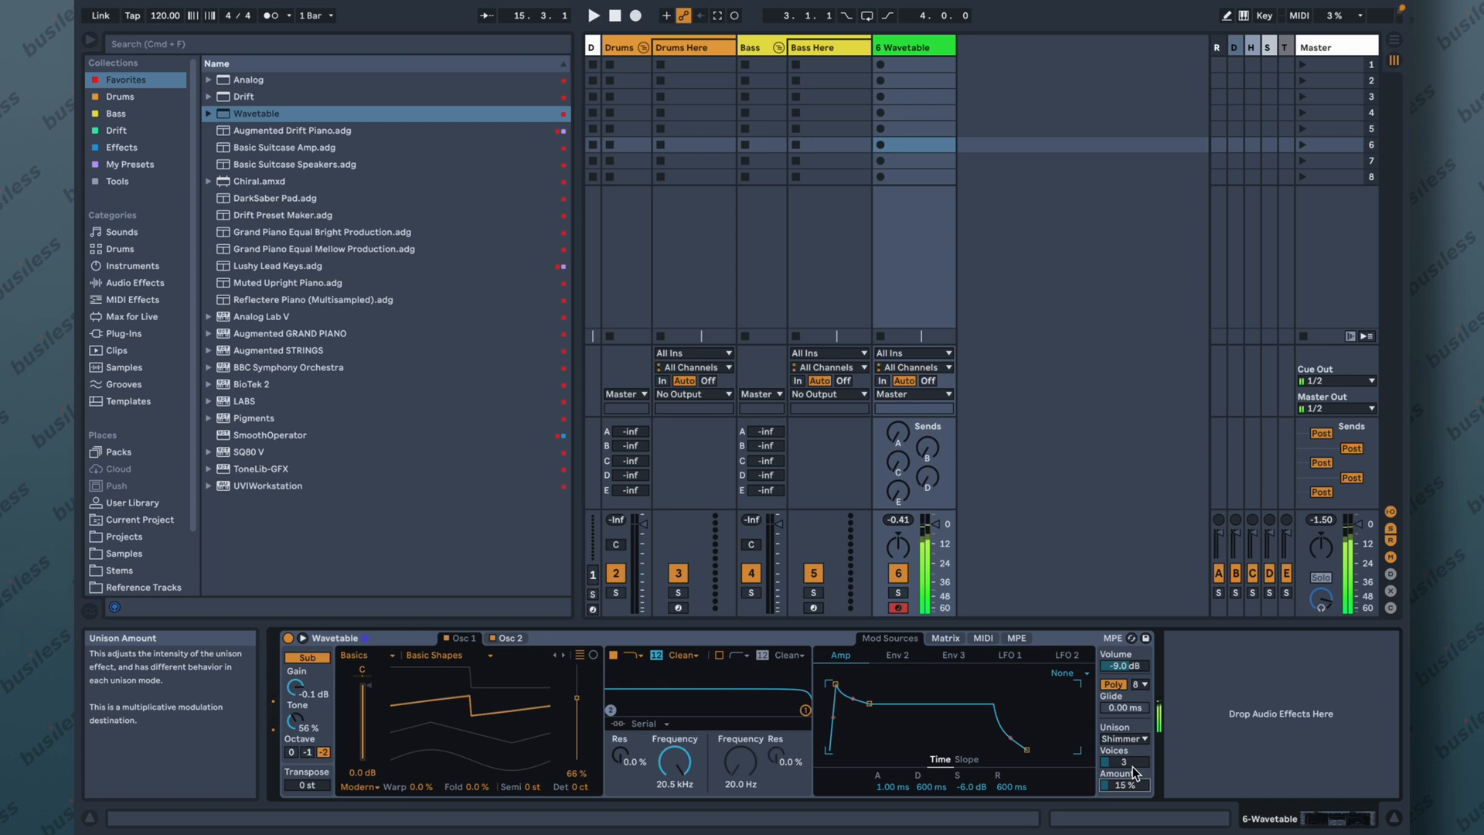
Set the low-pass filter to 5.25 kHz with 16% resonance and enable the second filter as a high-pass at 48.5 Hz with 10% resonance.
left_click_drag(804, 709, 766, 704)
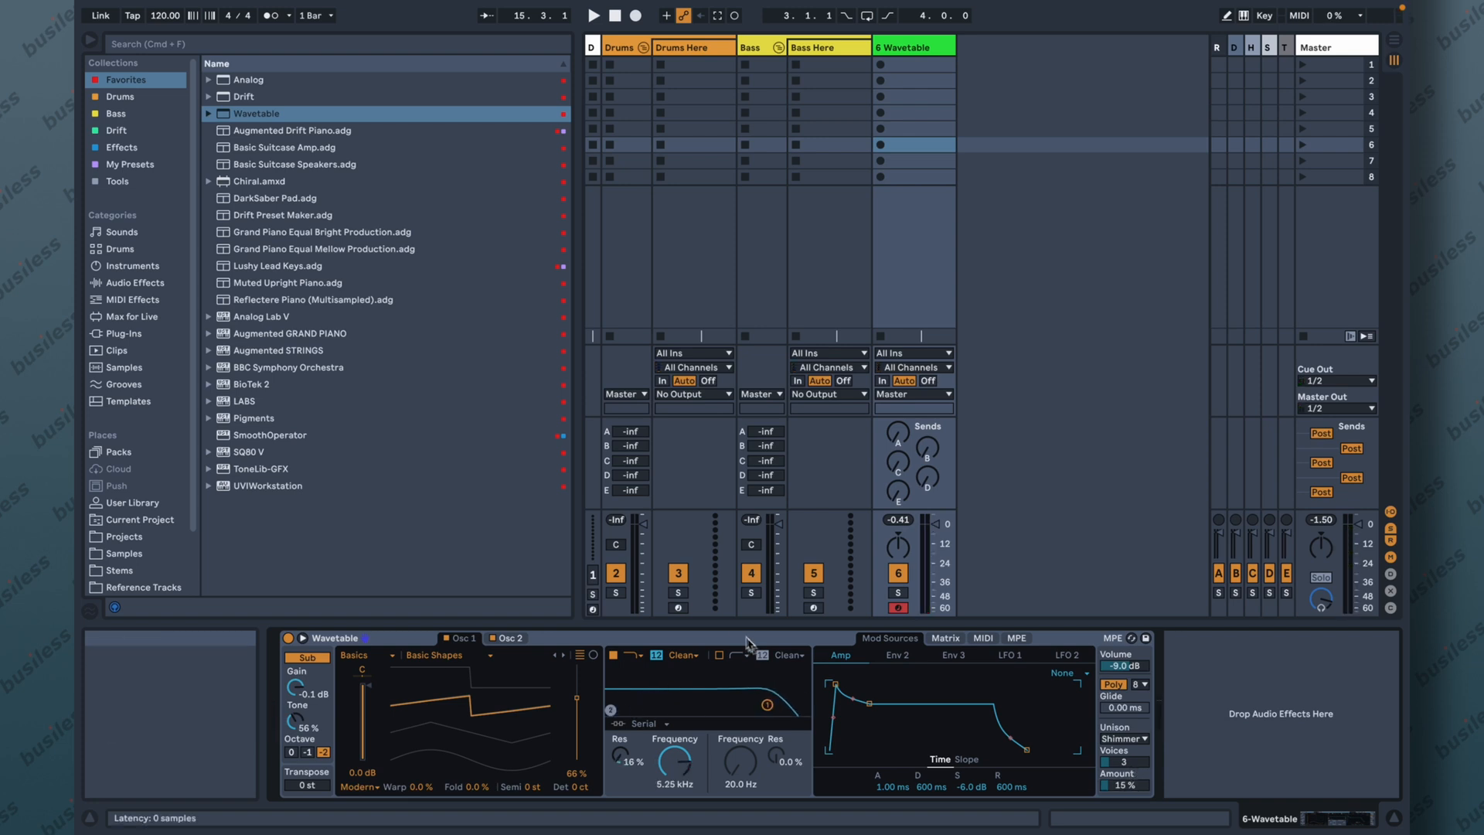
left_click(723, 663)
left_click_drag(610, 709, 635, 707)
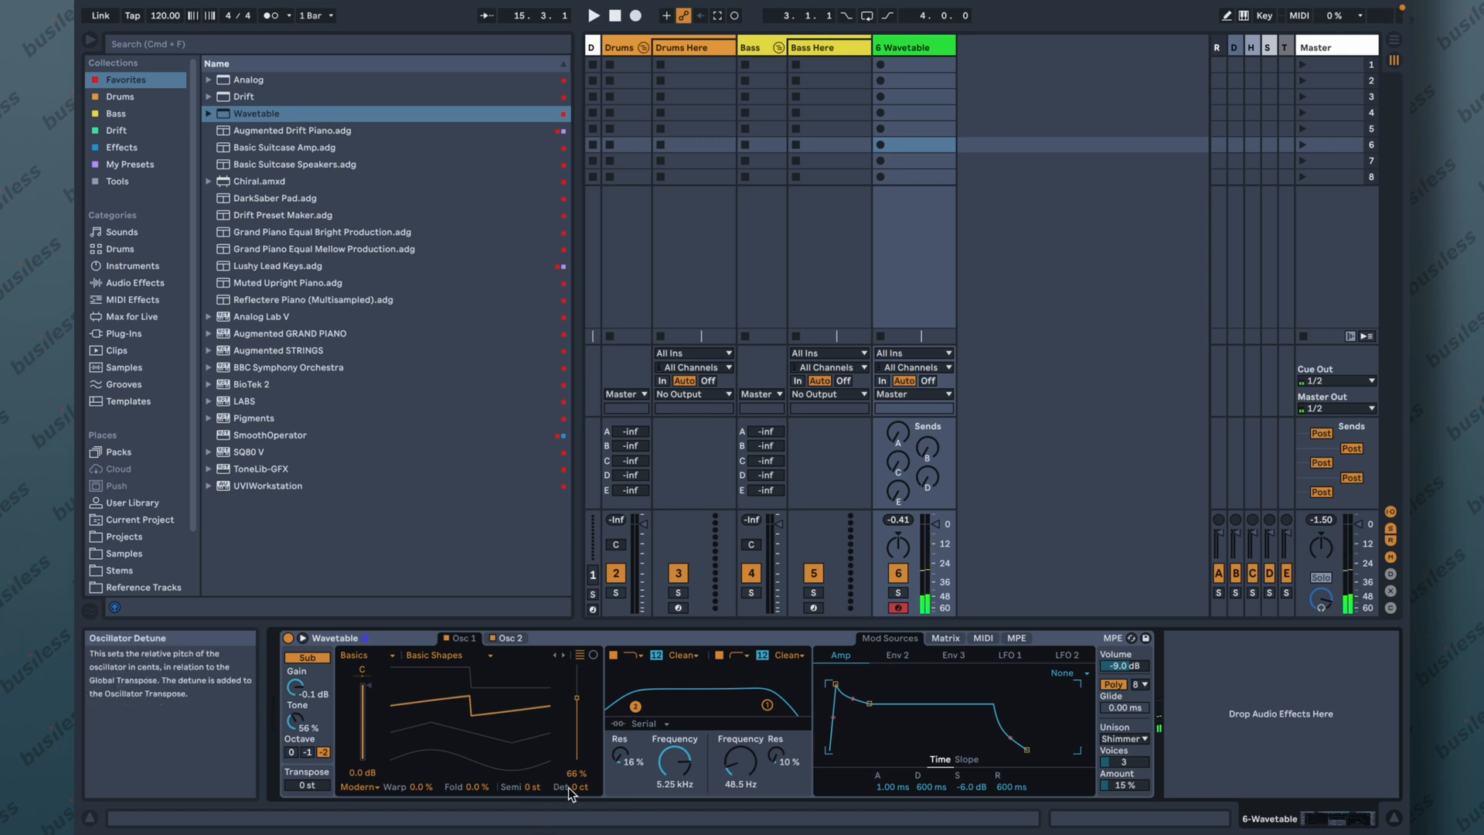
Detune Osc 2 by -3 ct and set the sub oscillator's octave to -1.
left_click(510, 638)
left_click_drag(582, 787, 581, 796)
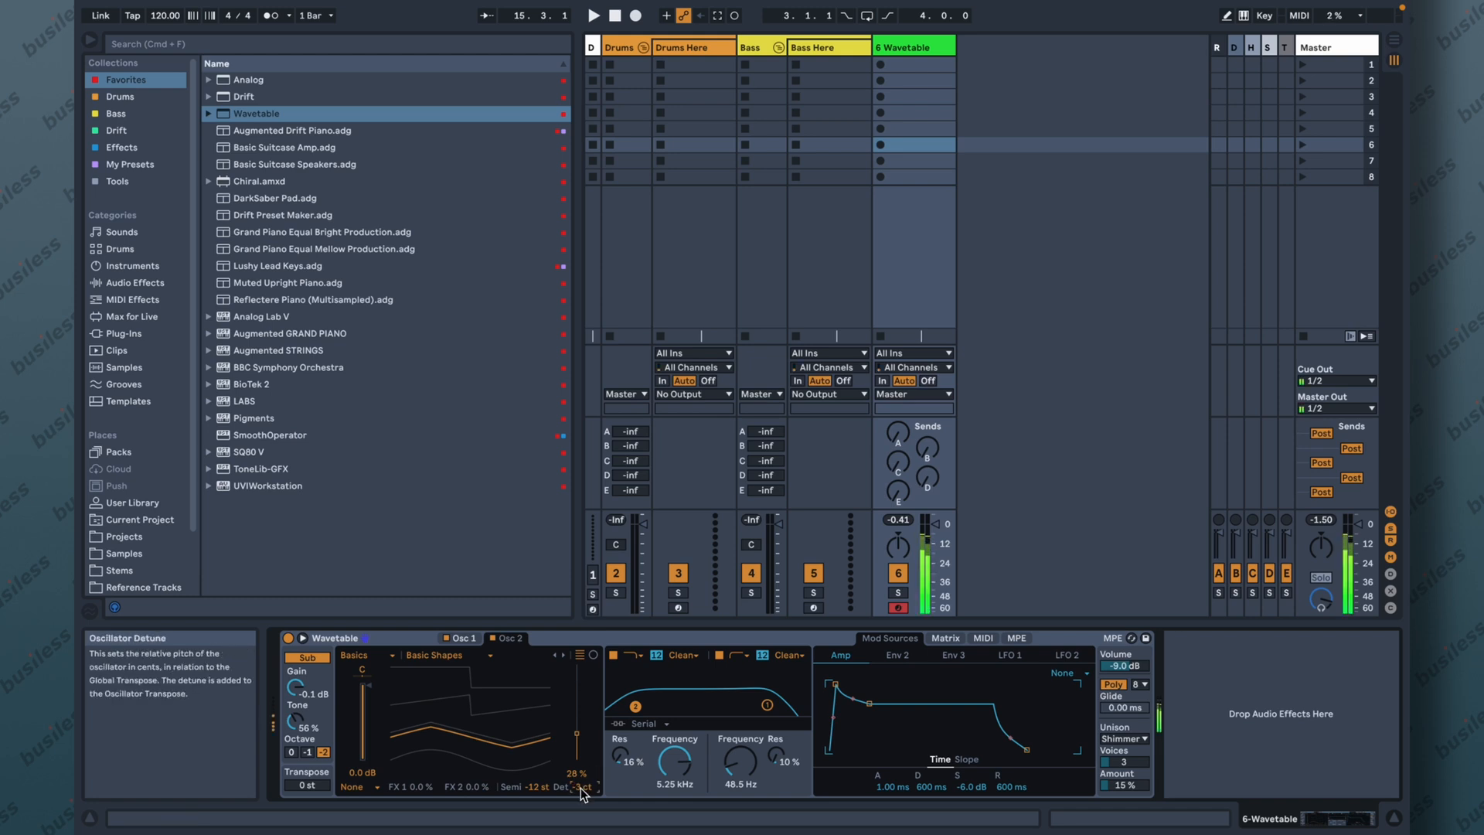
left_click(308, 752)
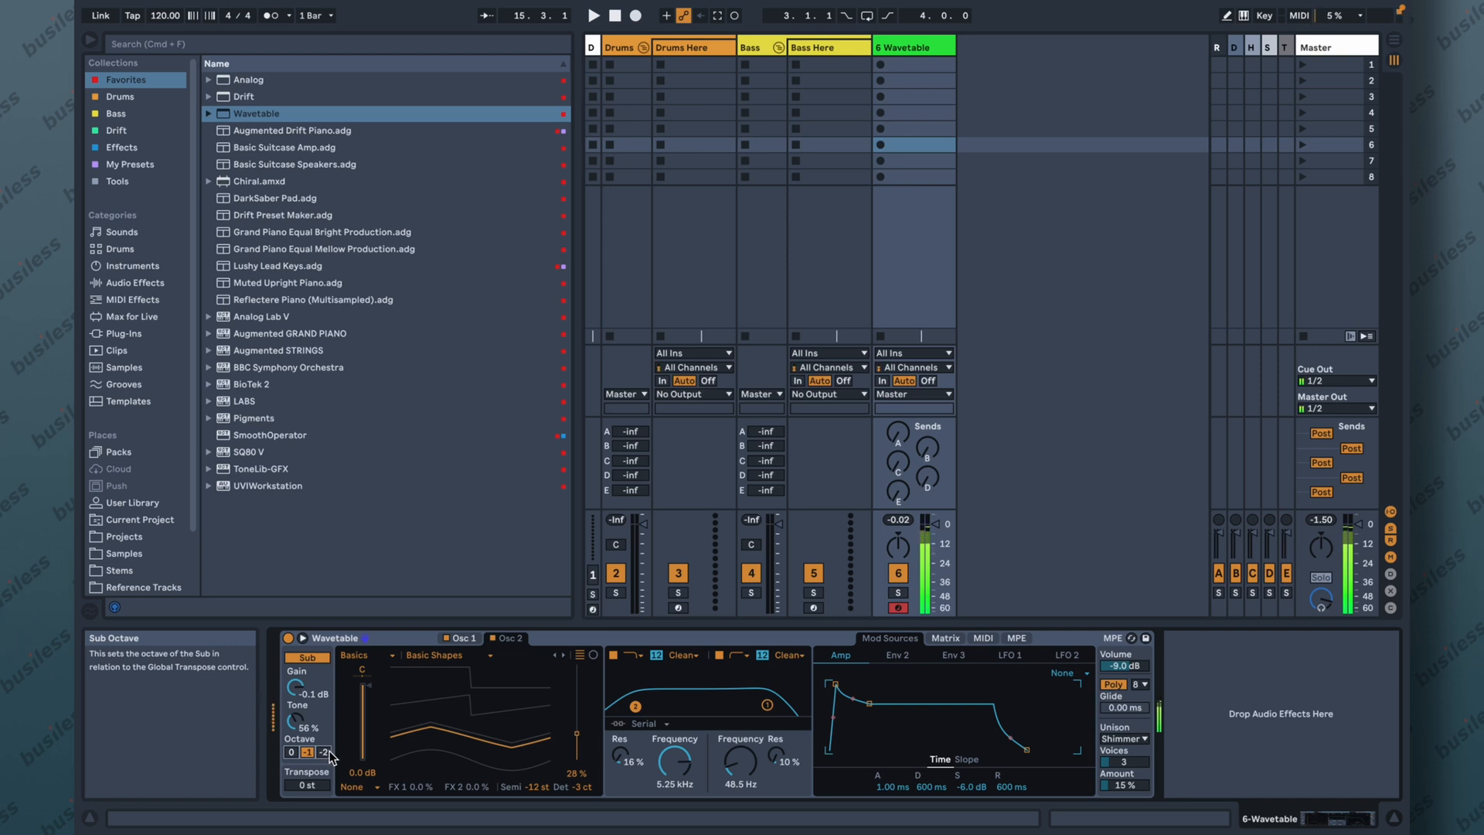
Set the low-pass filter to 3.95 kHz with 26% resonance, and the wavetable positions to 64% on Osc 1 and 39% on Osc 2.
mouse_move(764, 706)
left_mouse_down()
mouse_move(783, 694)
mouse_move(759, 701)
left_mouse_up()
left_click(474, 638)
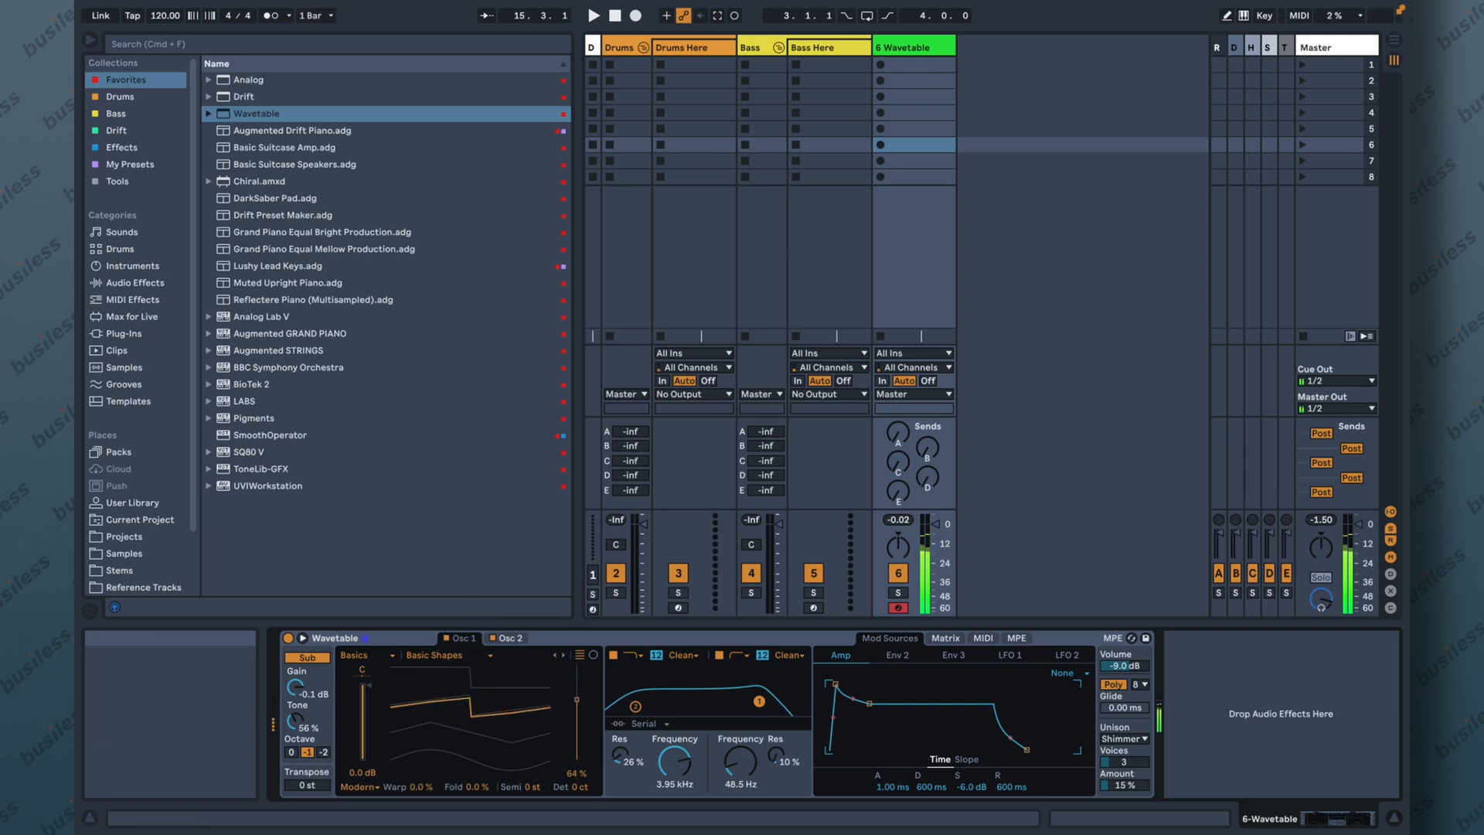
left_click(512, 638)
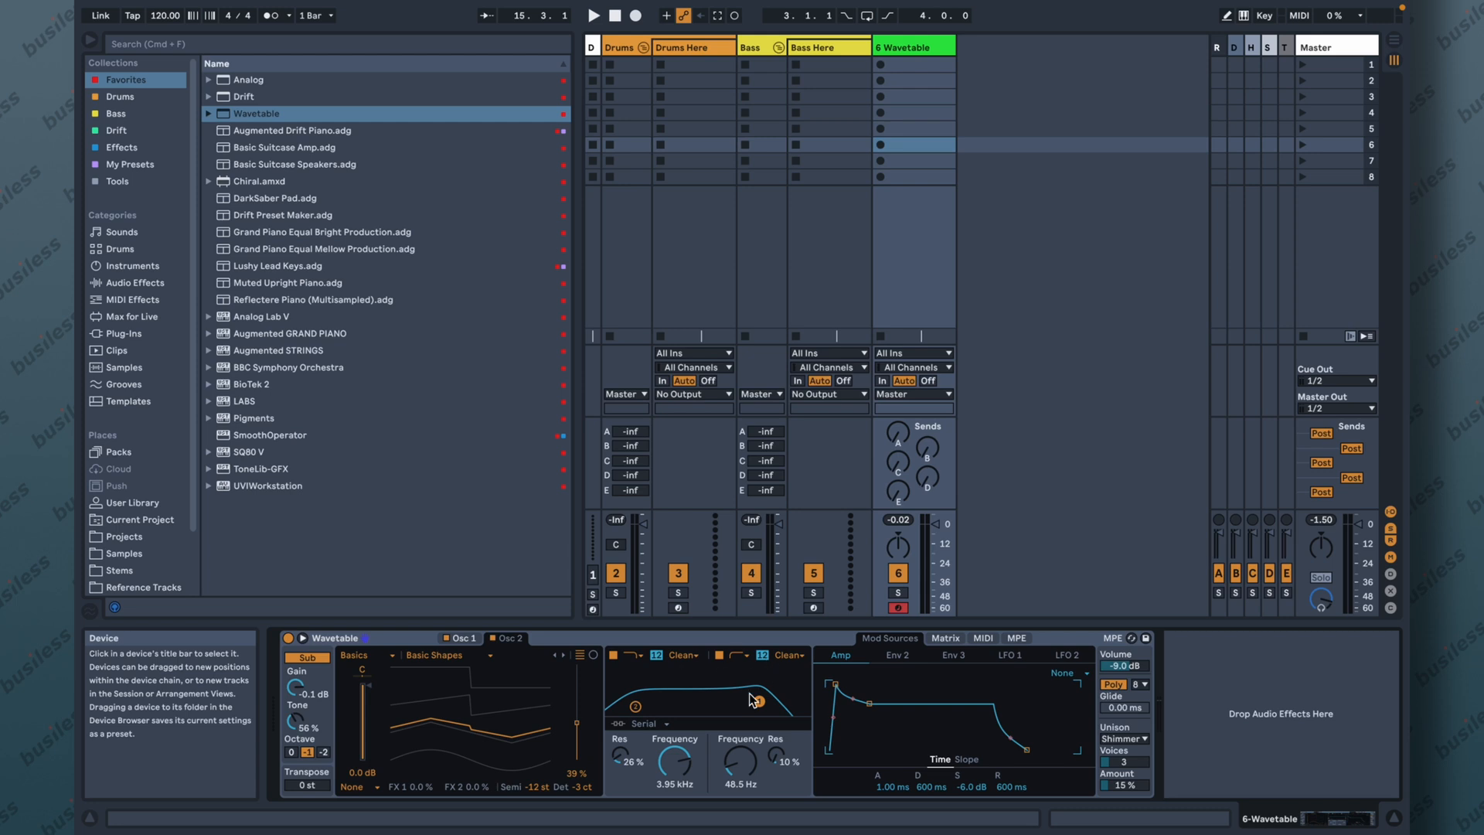
Switch the low-pass filter circuit to OSR with 3.56 dB drive and lower the Wavetable volume to -13 dB.
left_click(683, 655)
left_click(689, 681)
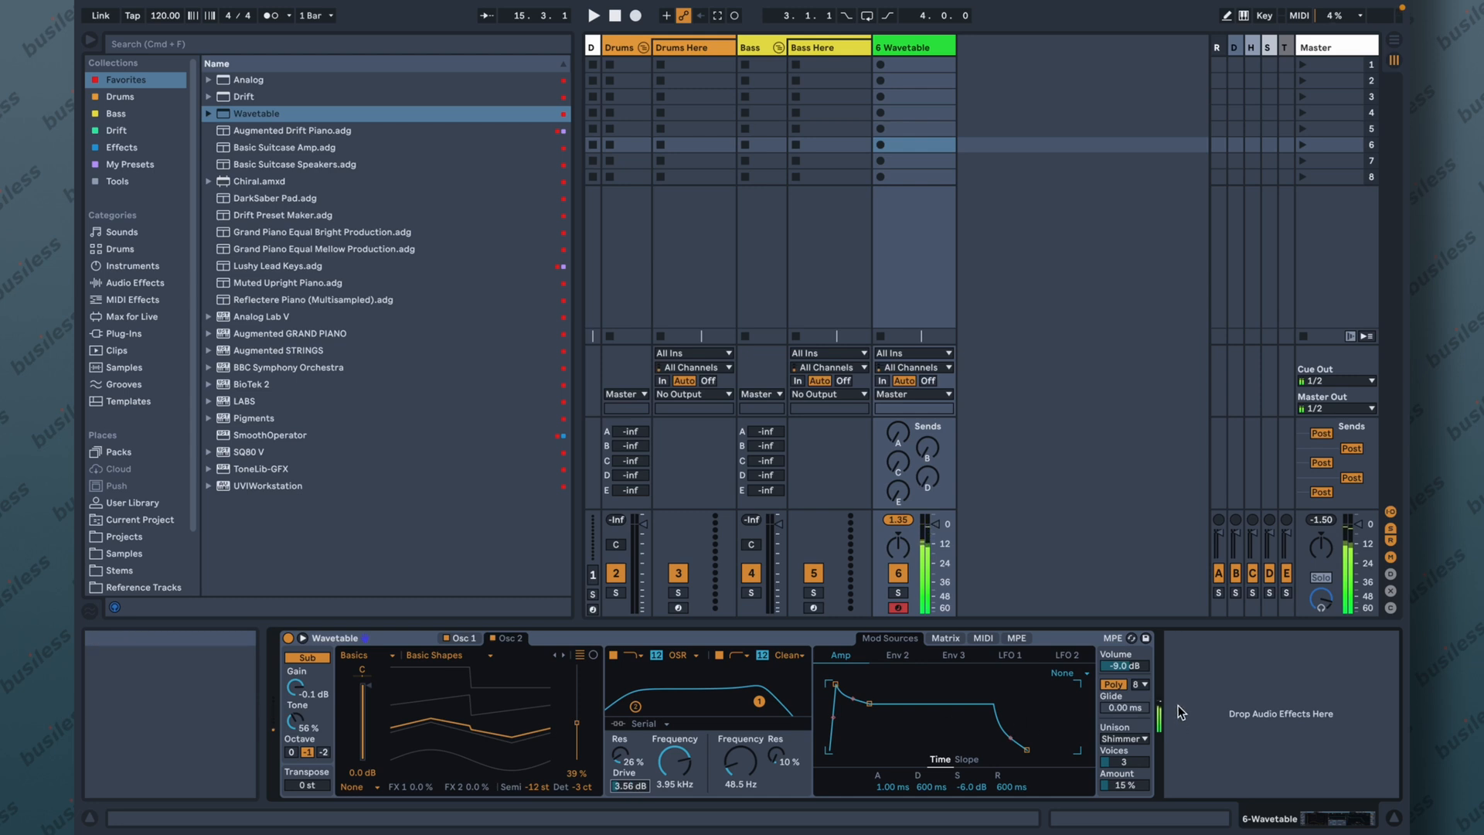
left_click(898, 520)
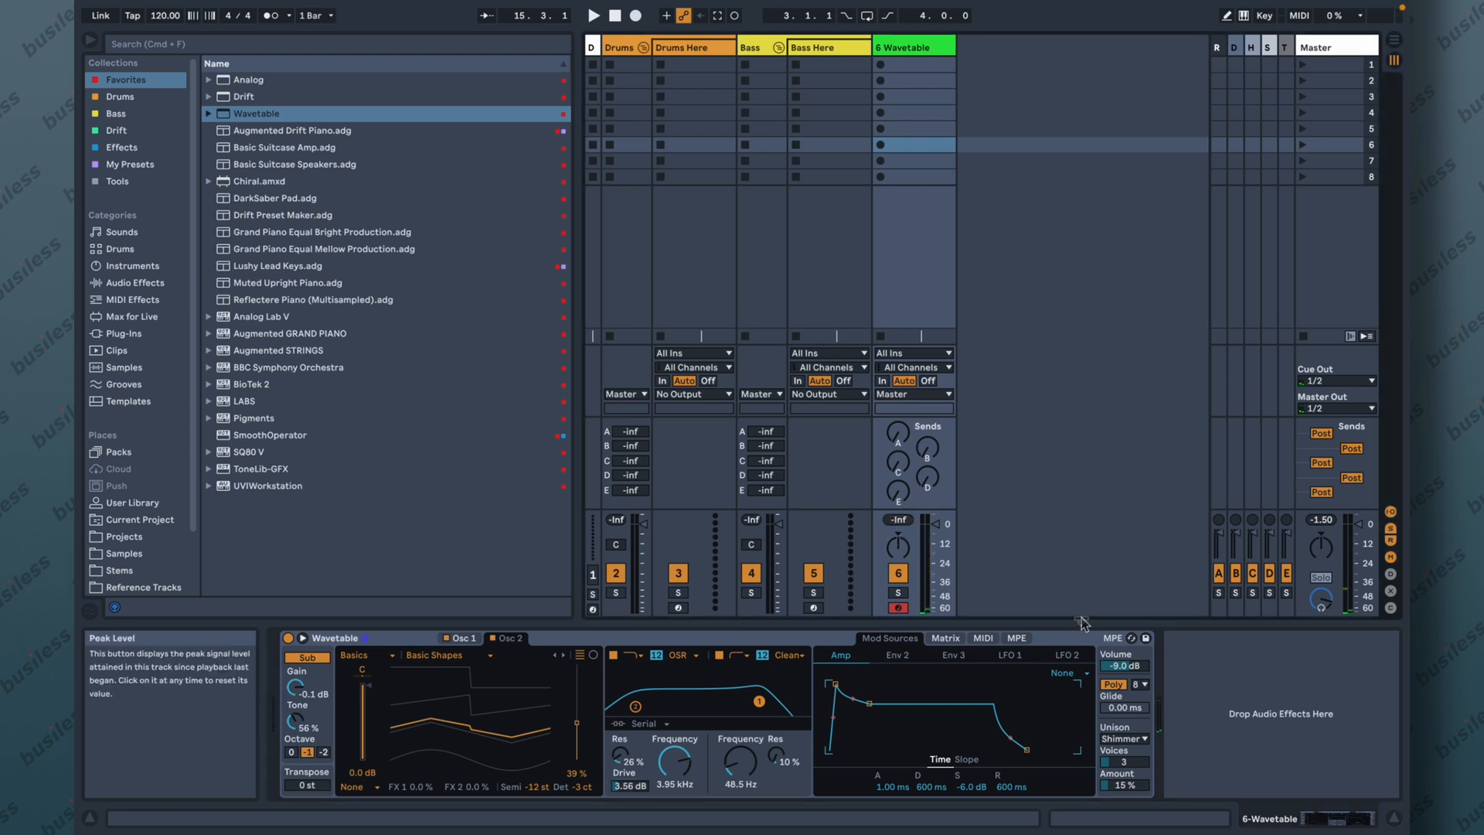
left_click_drag(1125, 665, 1135, 675)
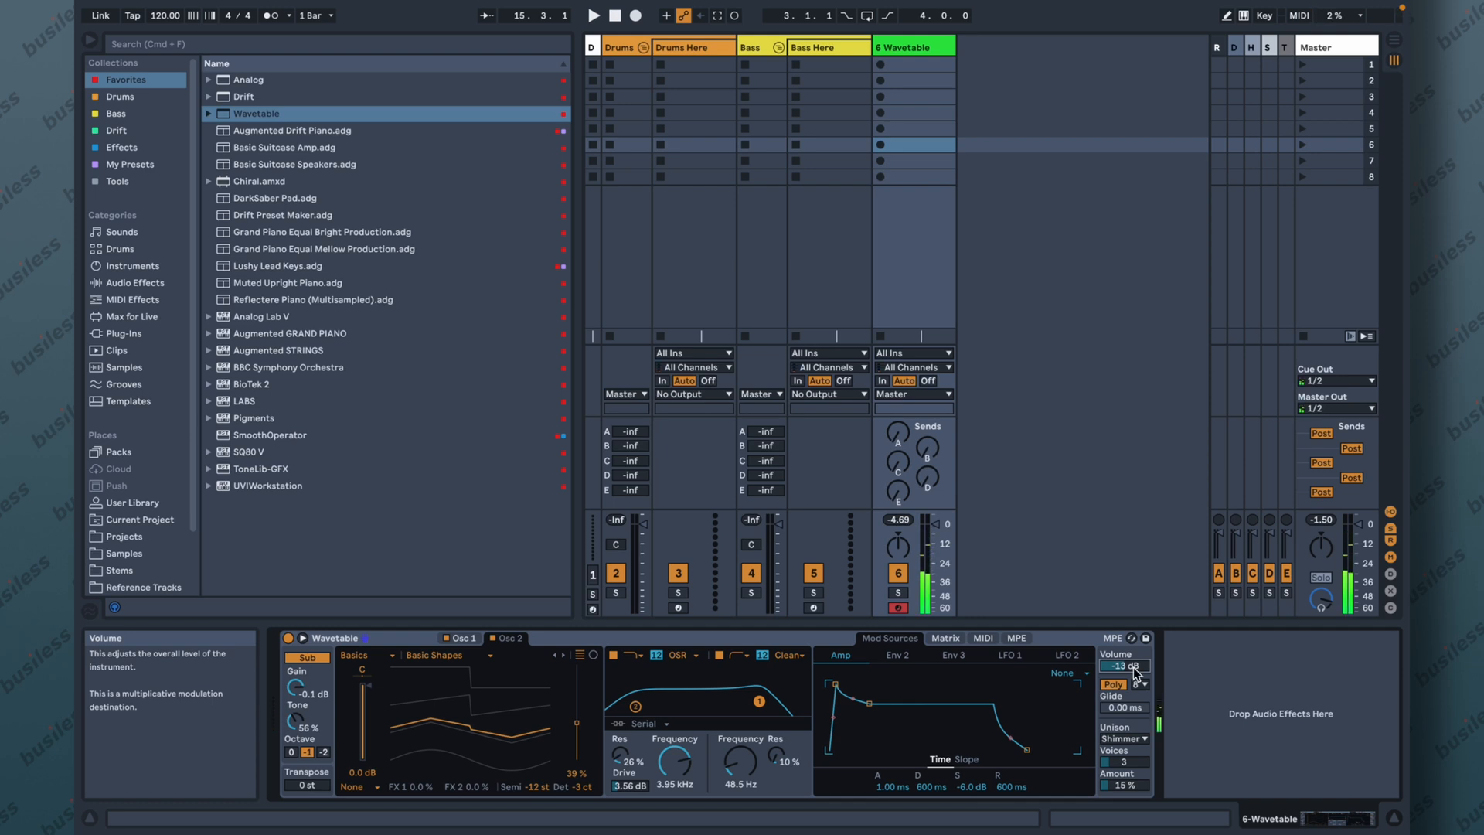
Add a Limiter from the Dynamics audio effects after Wavetable and lower the Wavetable volume to -15 dB.
left_click(136, 283)
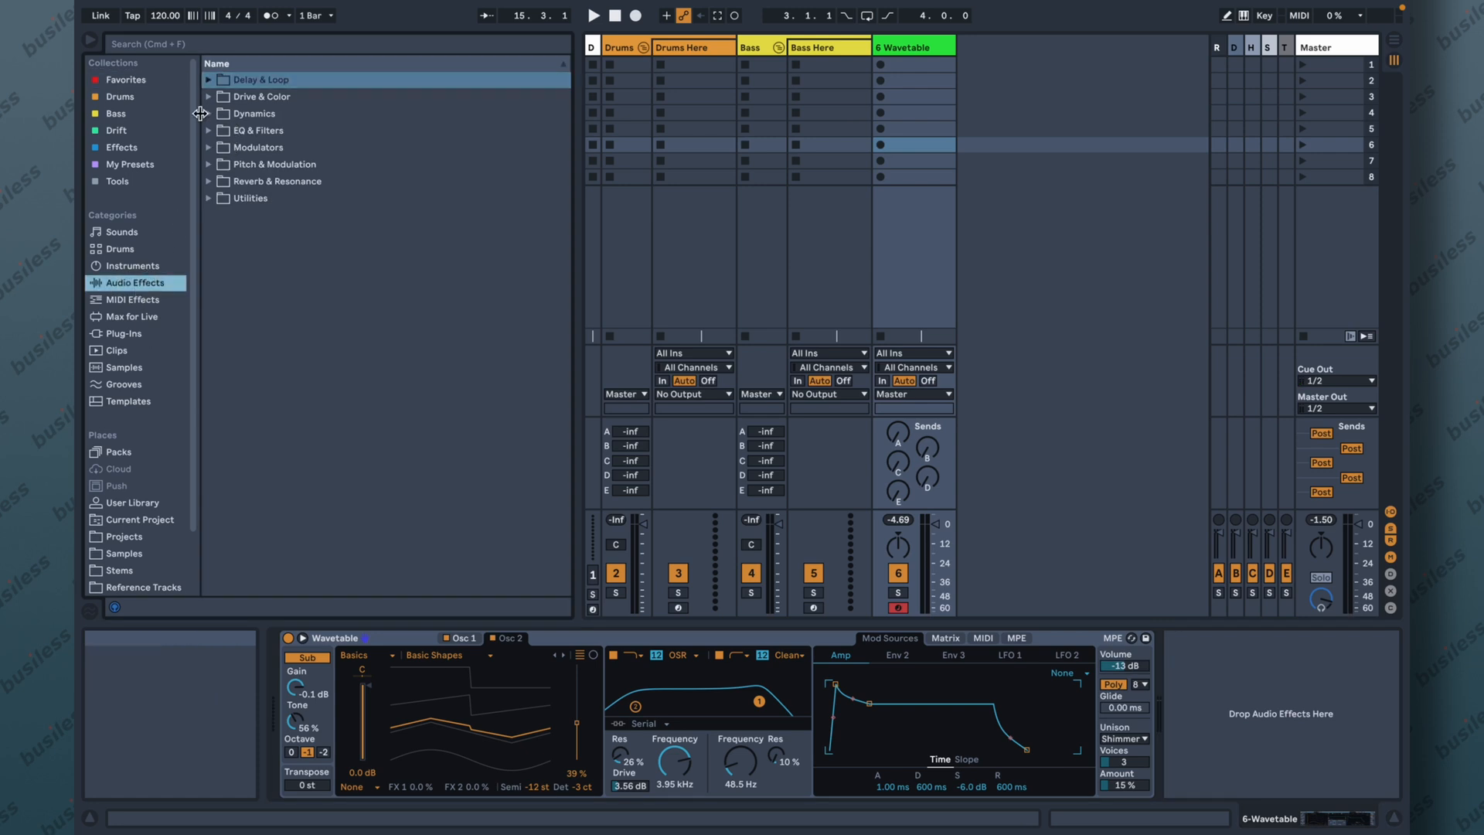
left_click(254, 113)
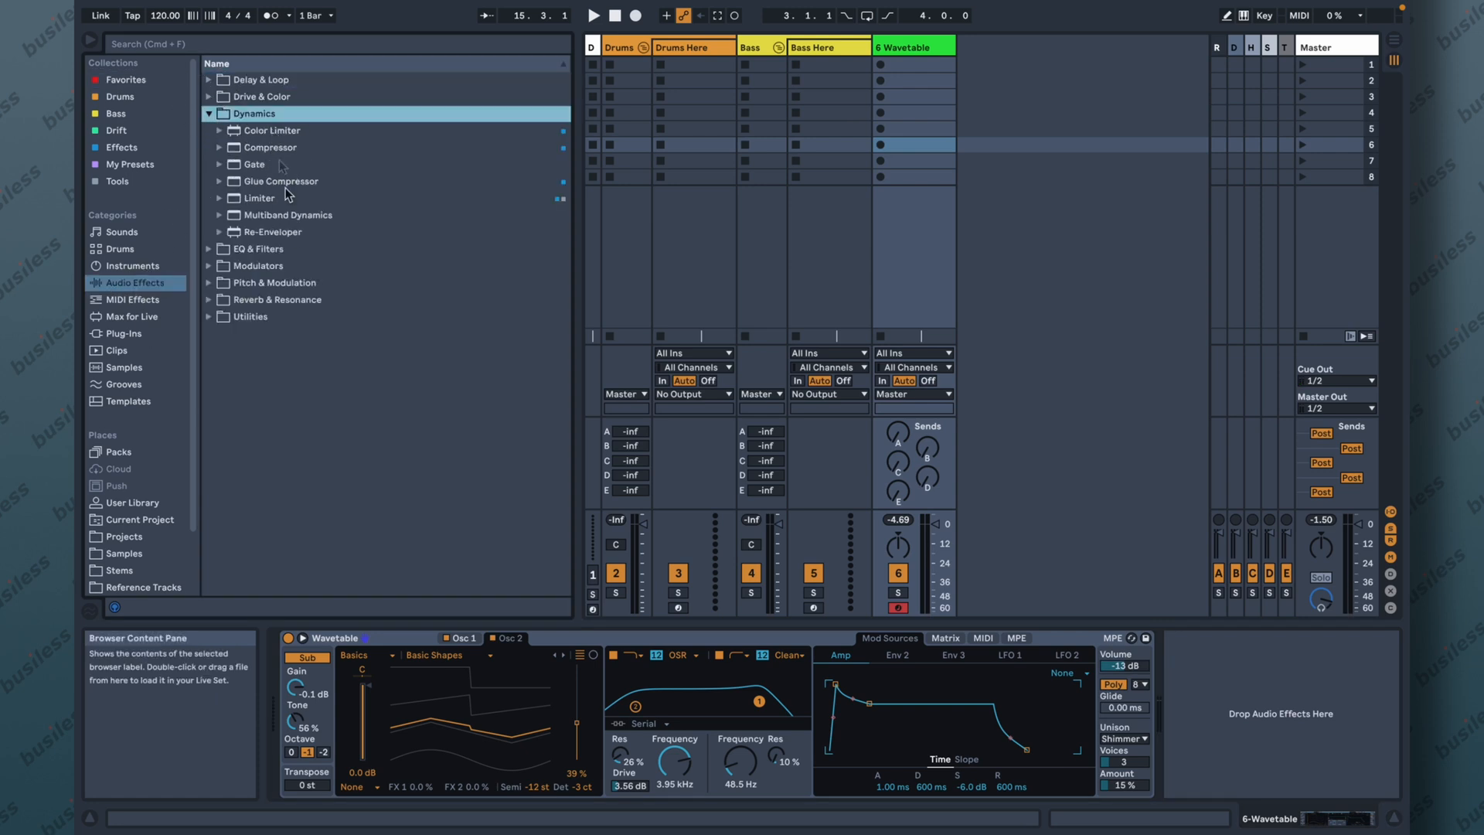
left_click_drag(271, 202, 1229, 664)
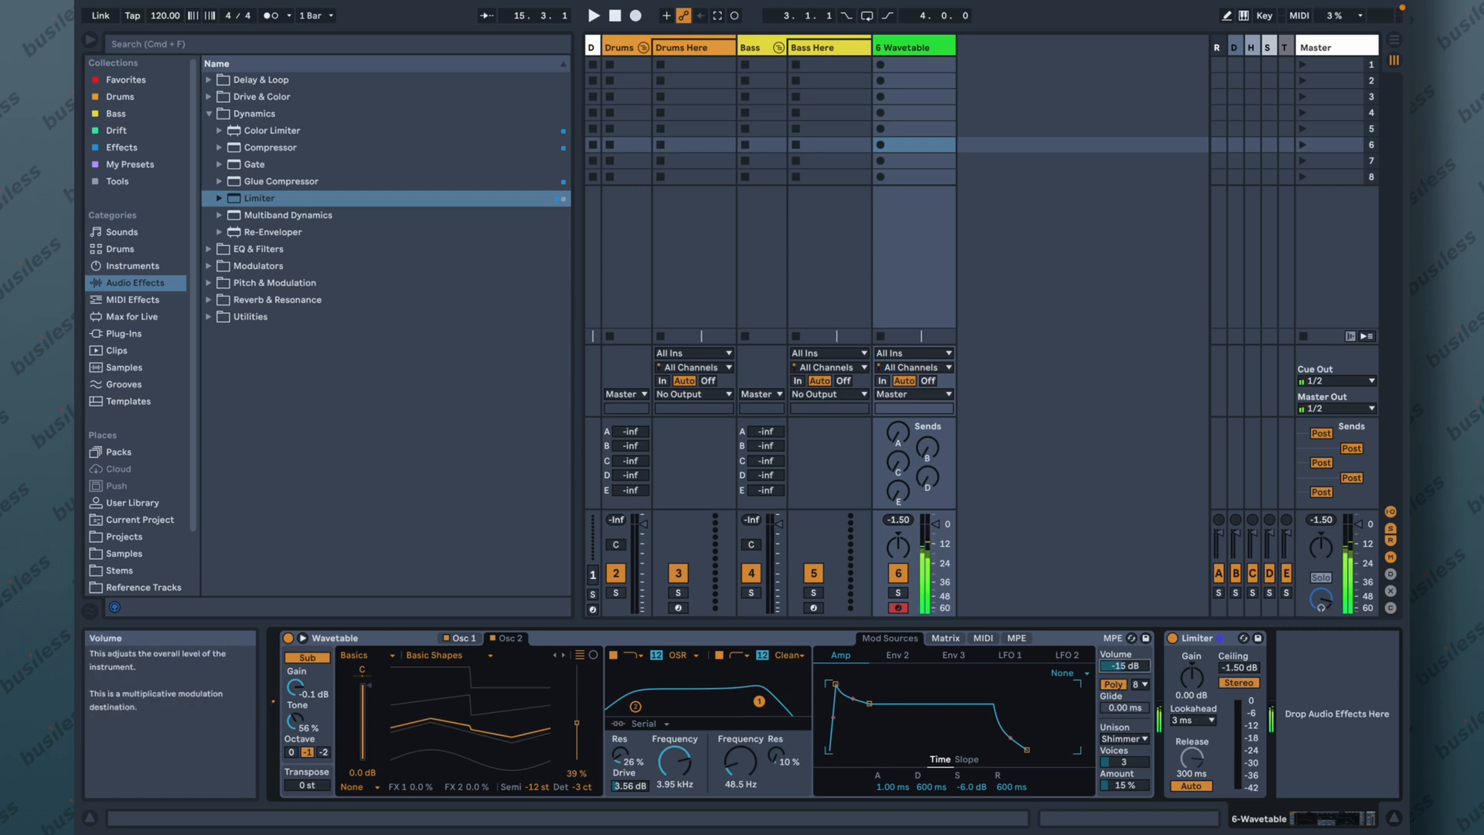
Audition the Phase Sync unison mode at 41% amount and Position Spread at 21%.
left_click(1142, 739)
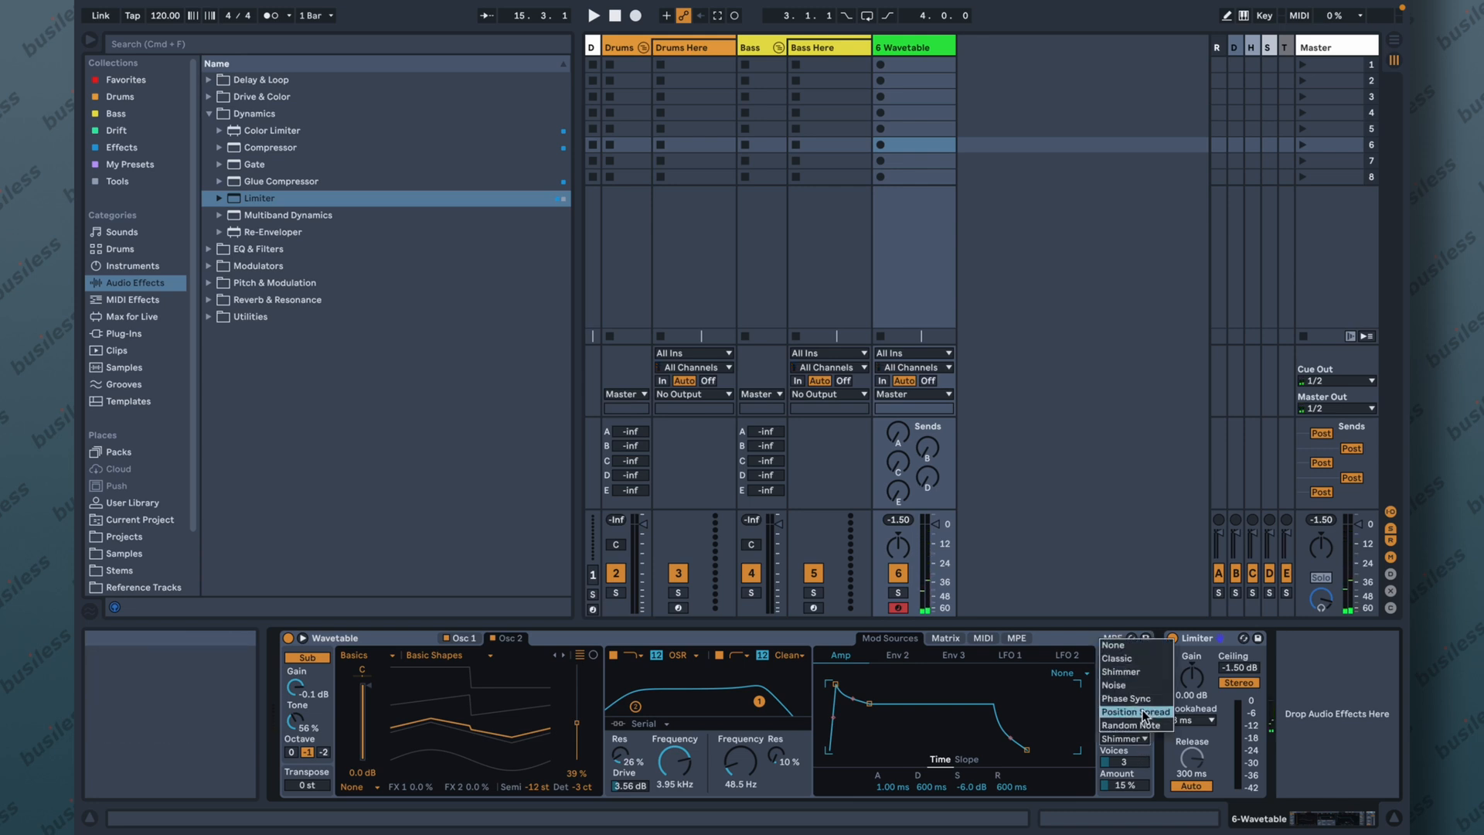
left_click(1141, 698)
left_click_drag(1142, 785, 1142, 751)
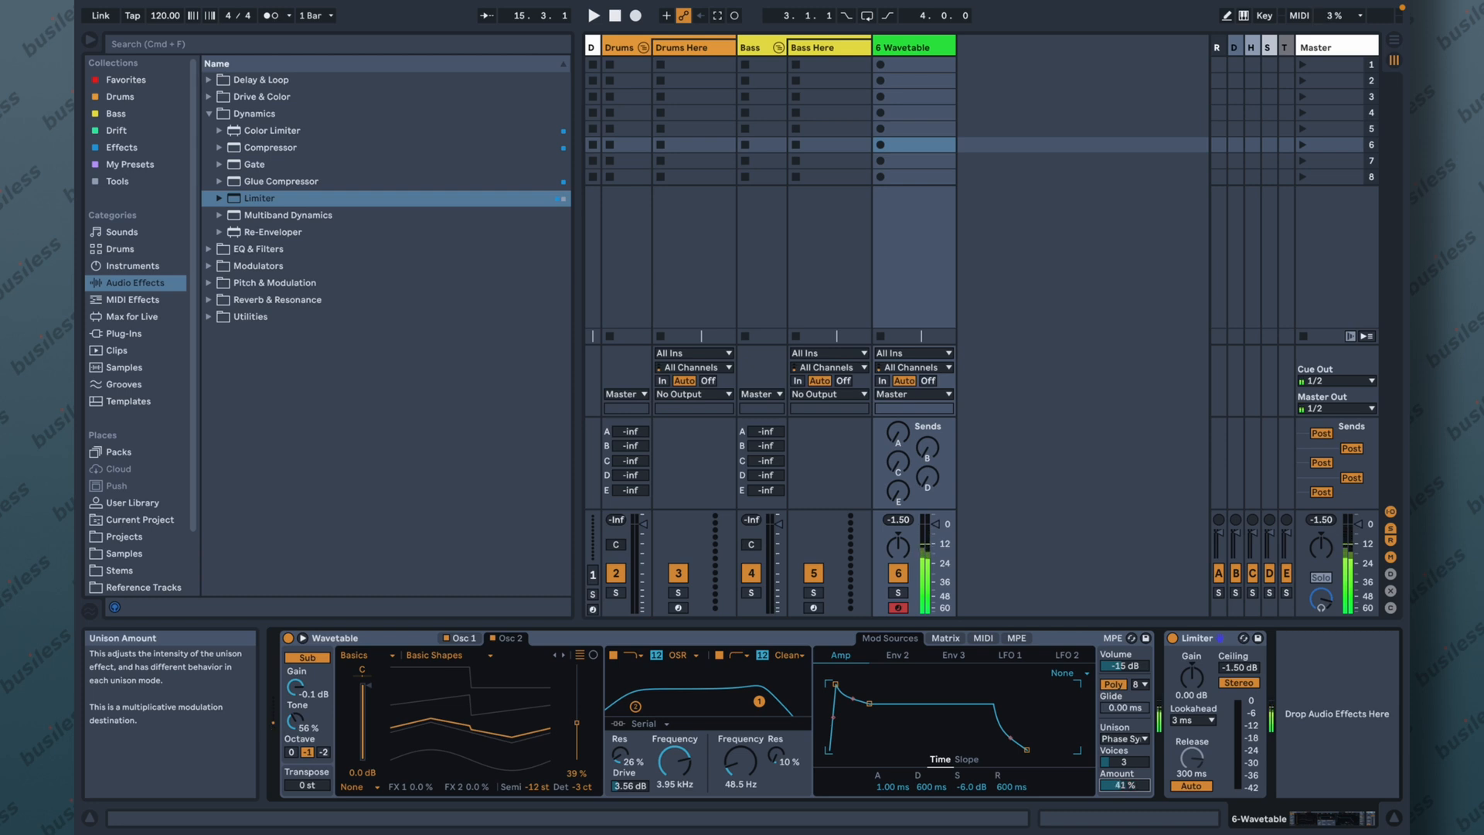
left_click(1138, 739)
left_click(1138, 717)
Audition the Random Note unison mode with the amount lowered to 23%.
left_click(1139, 739)
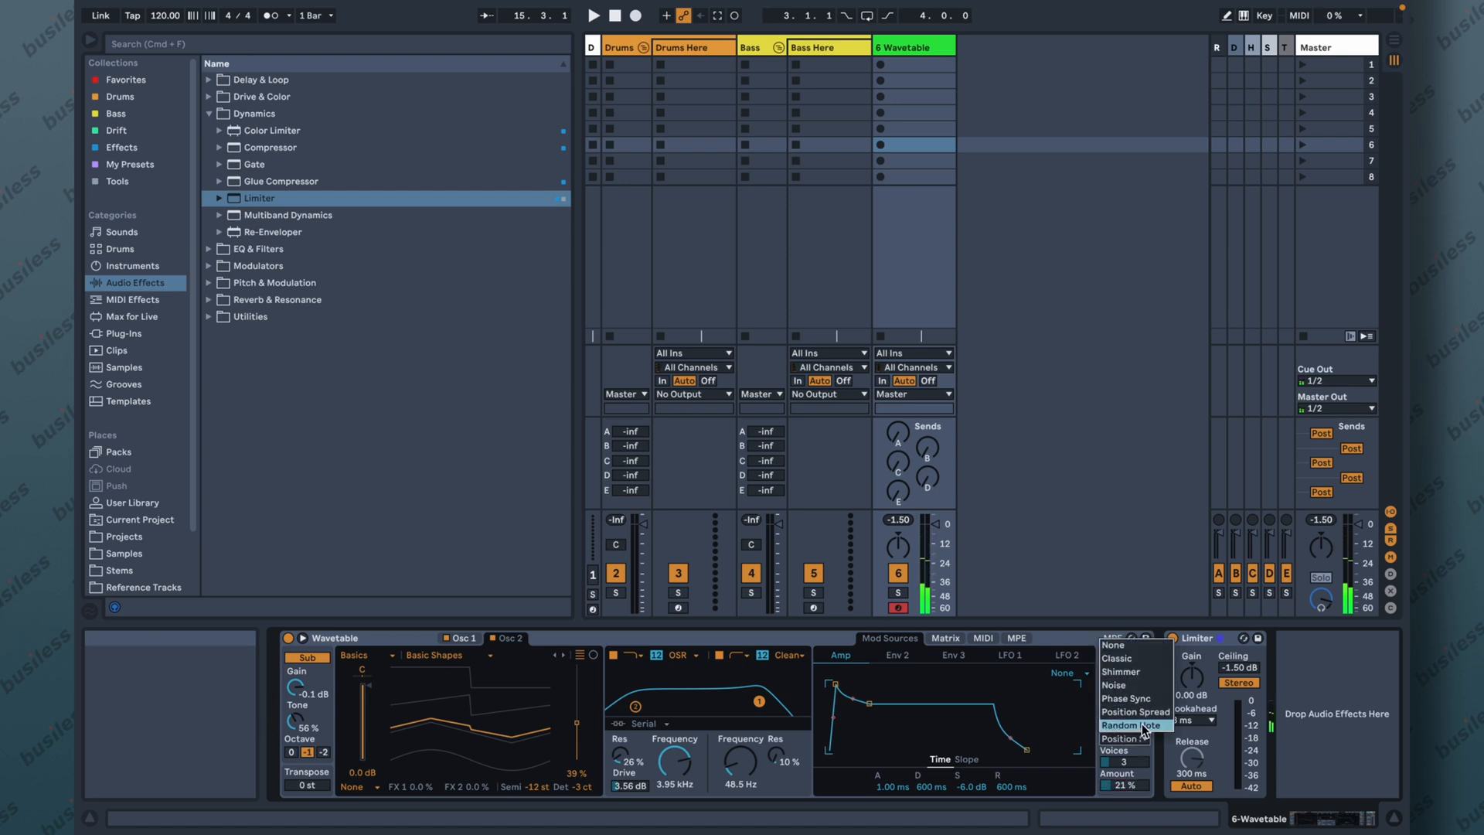
left_click(1143, 726)
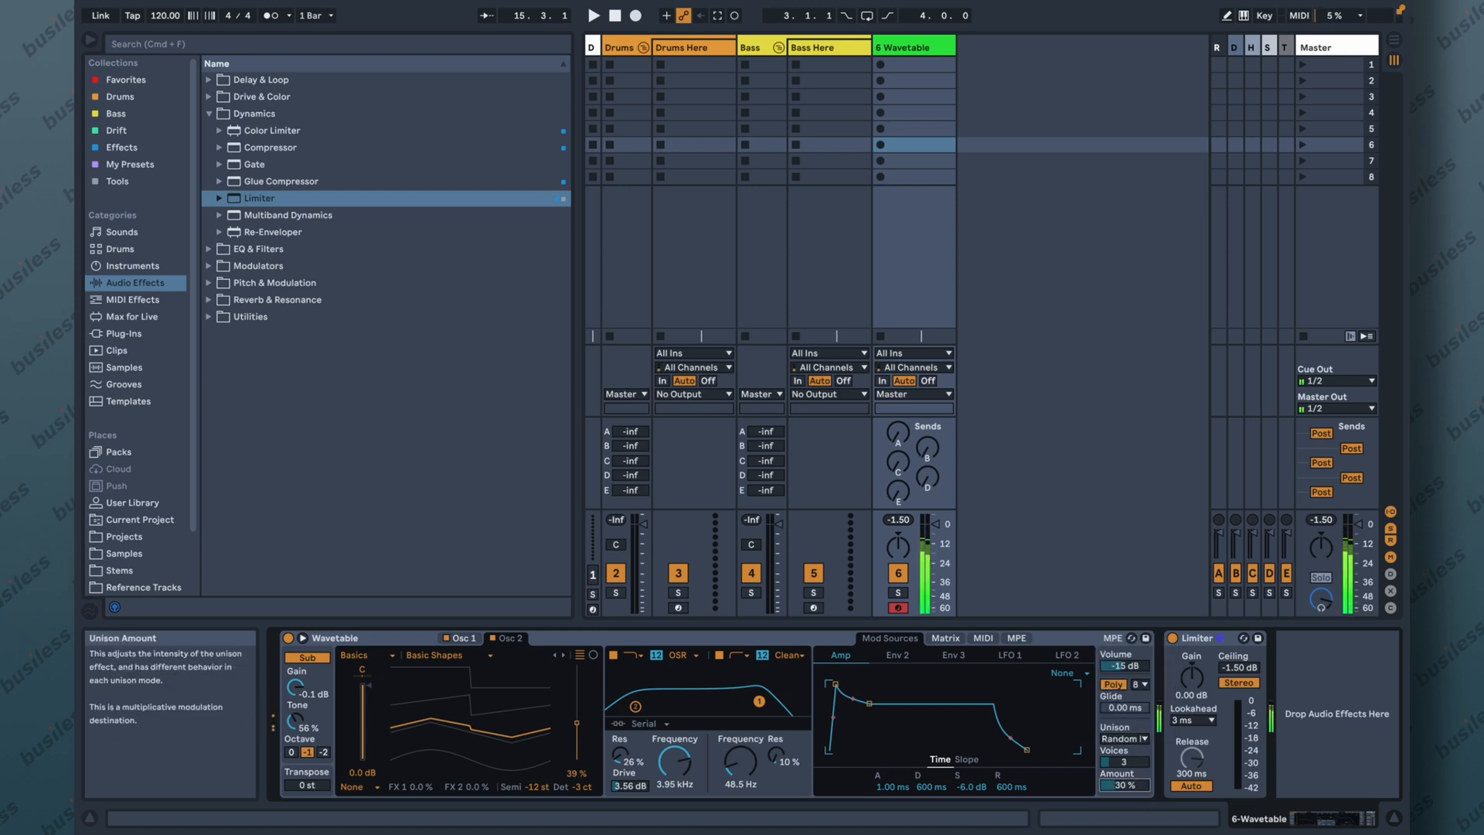
left_click_drag(1124, 785, 1125, 796)
Audition the Noise unison mode at 55% and 17% amount, and the Classic mode with a slightly adjusted amount.
left_click(1144, 739)
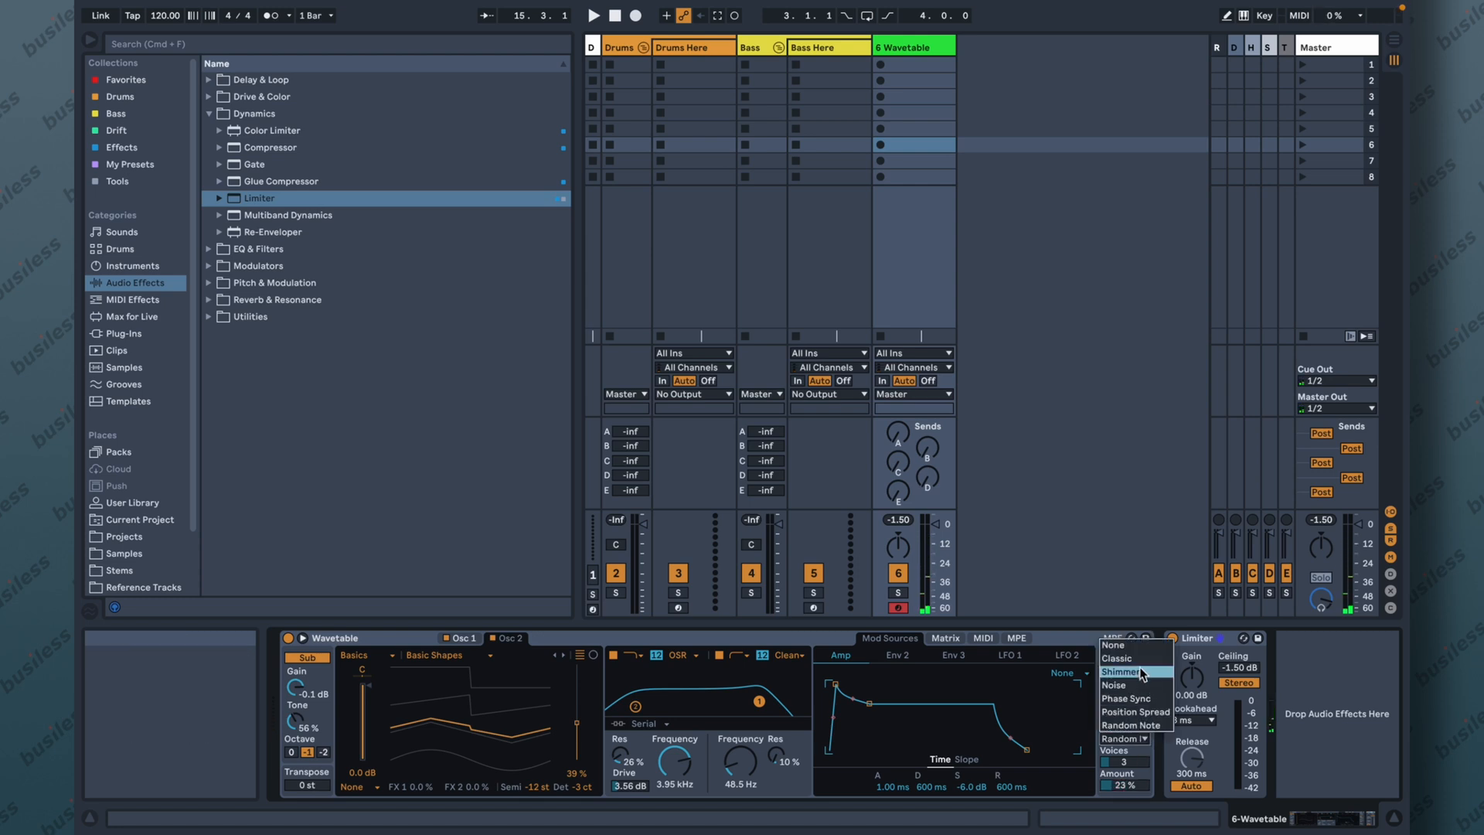
left_click(1117, 685)
left_click_drag(1144, 784, 1144, 765)
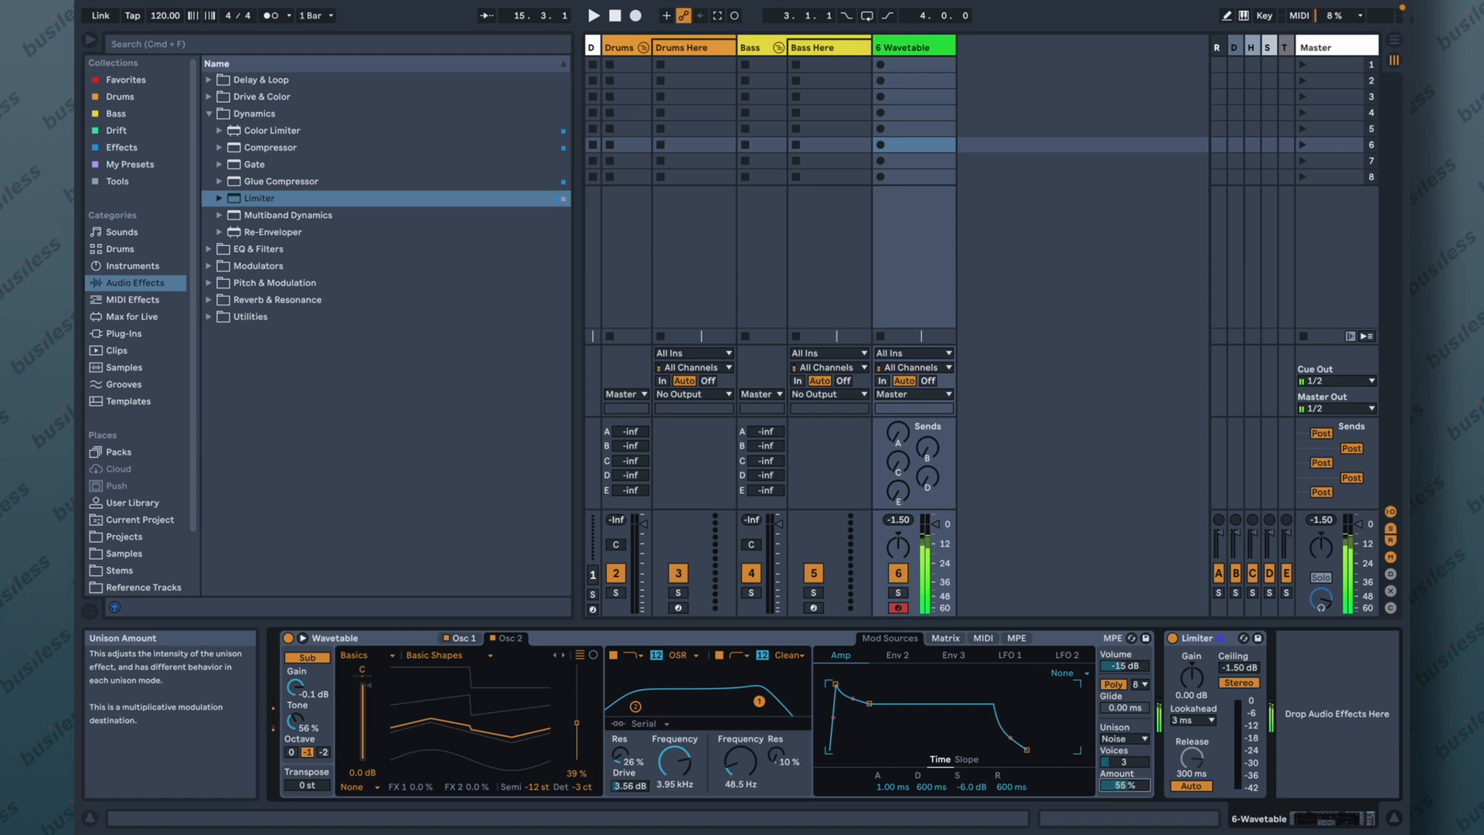
left_click_drag(1144, 785, 1144, 804)
left_click(1144, 740)
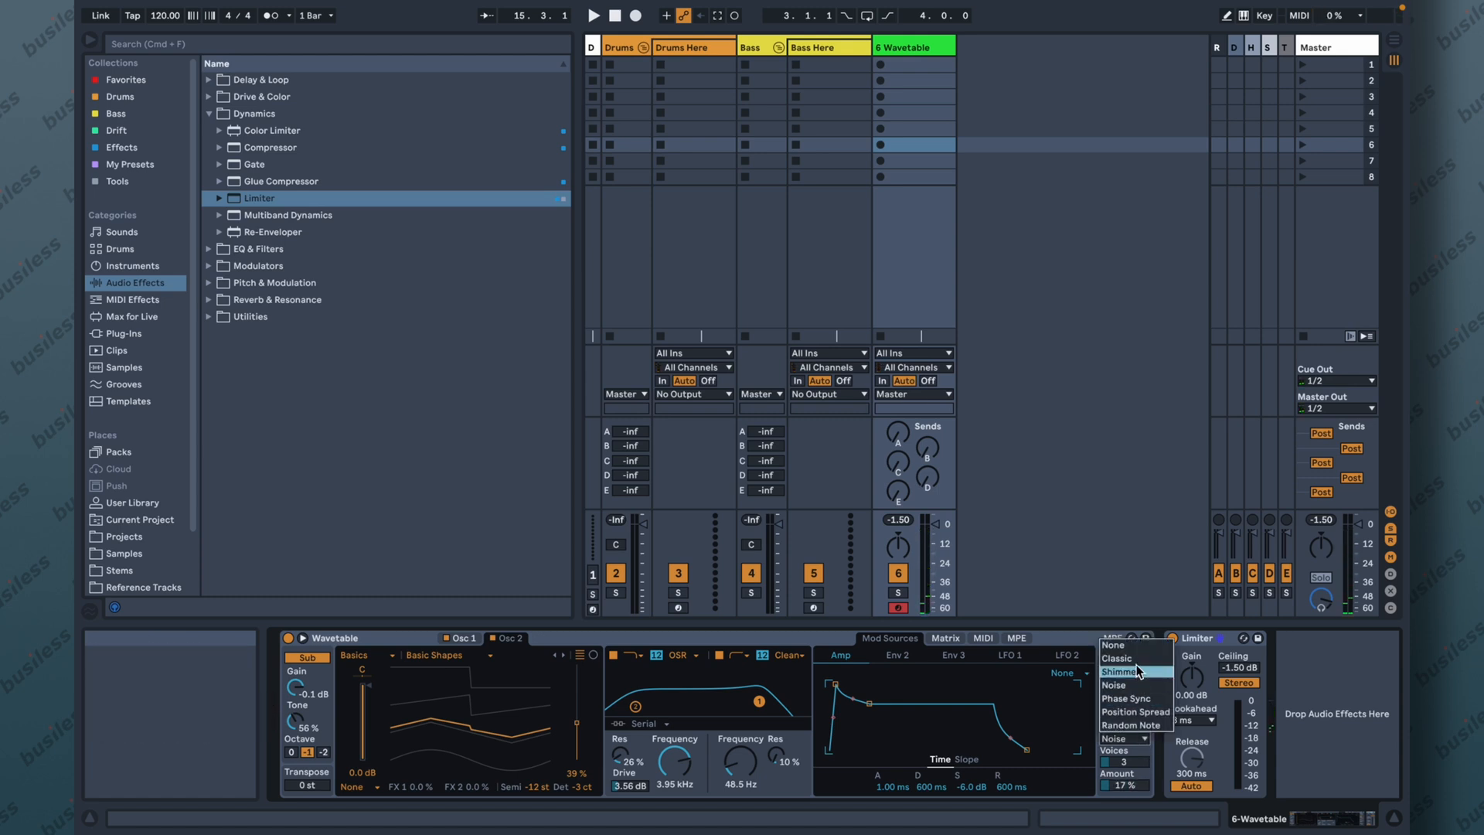
left_click(1117, 658)
left_click_drag(1145, 785, 1143, 790)
Set the unison mode to Shimmer at 16% amount and limit the polyphony to 2 voices.
left_click(1143, 739)
left_click(1143, 672)
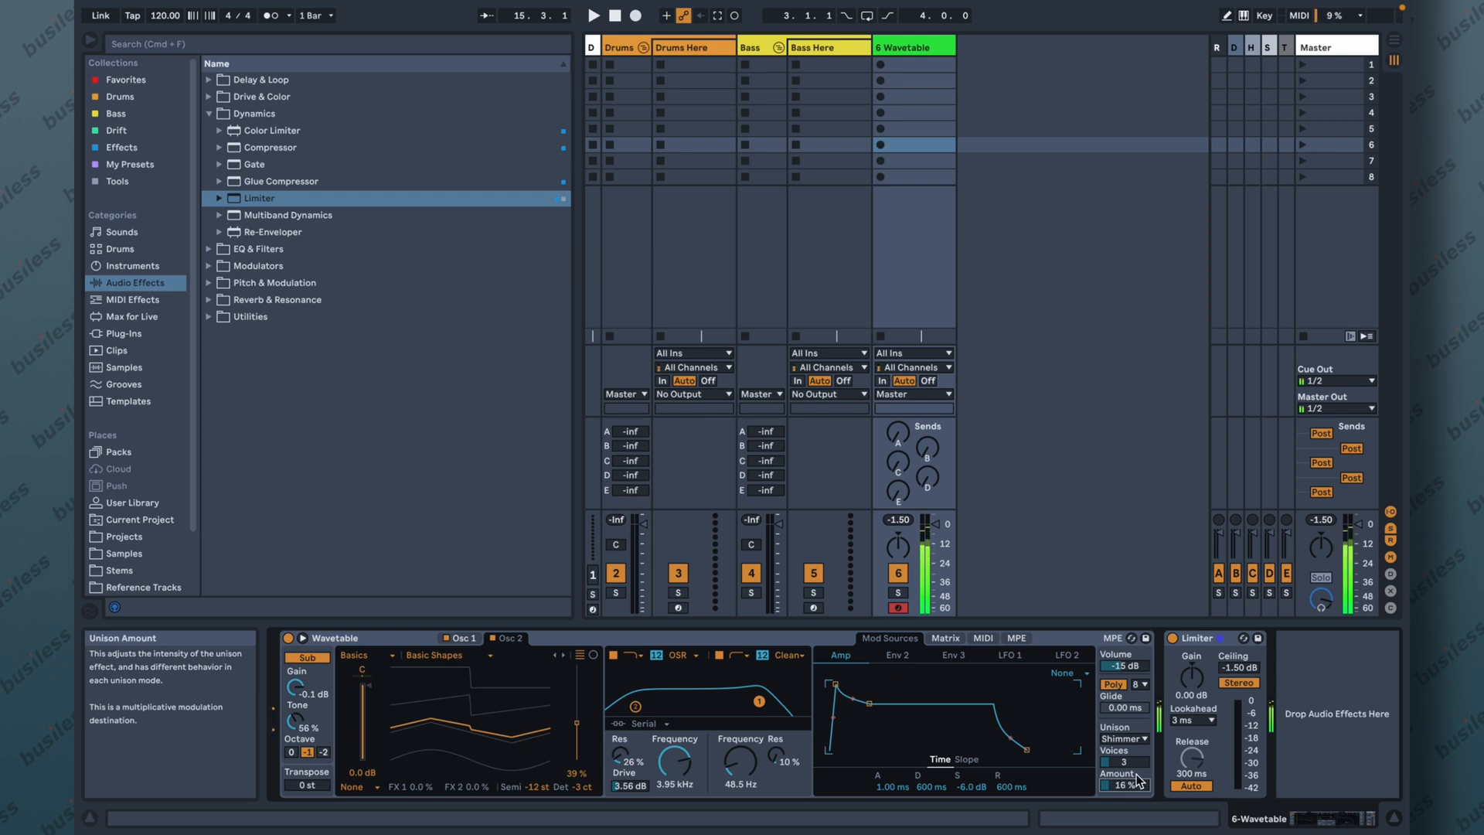
left_click(1143, 685)
left_click(1142, 696)
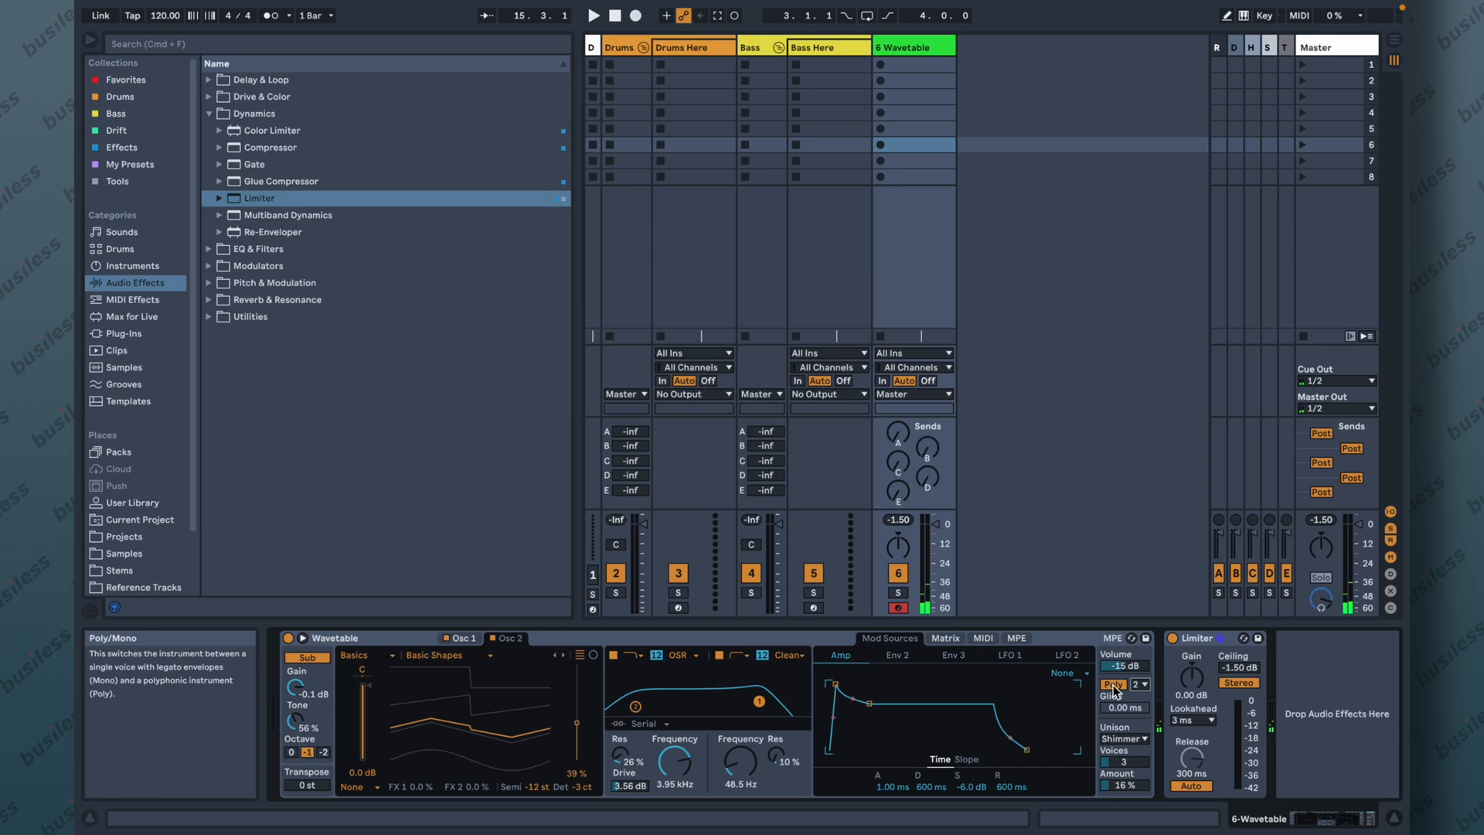
Try the Mono voice mode and return the instrument to Poly.
left_click(1113, 684)
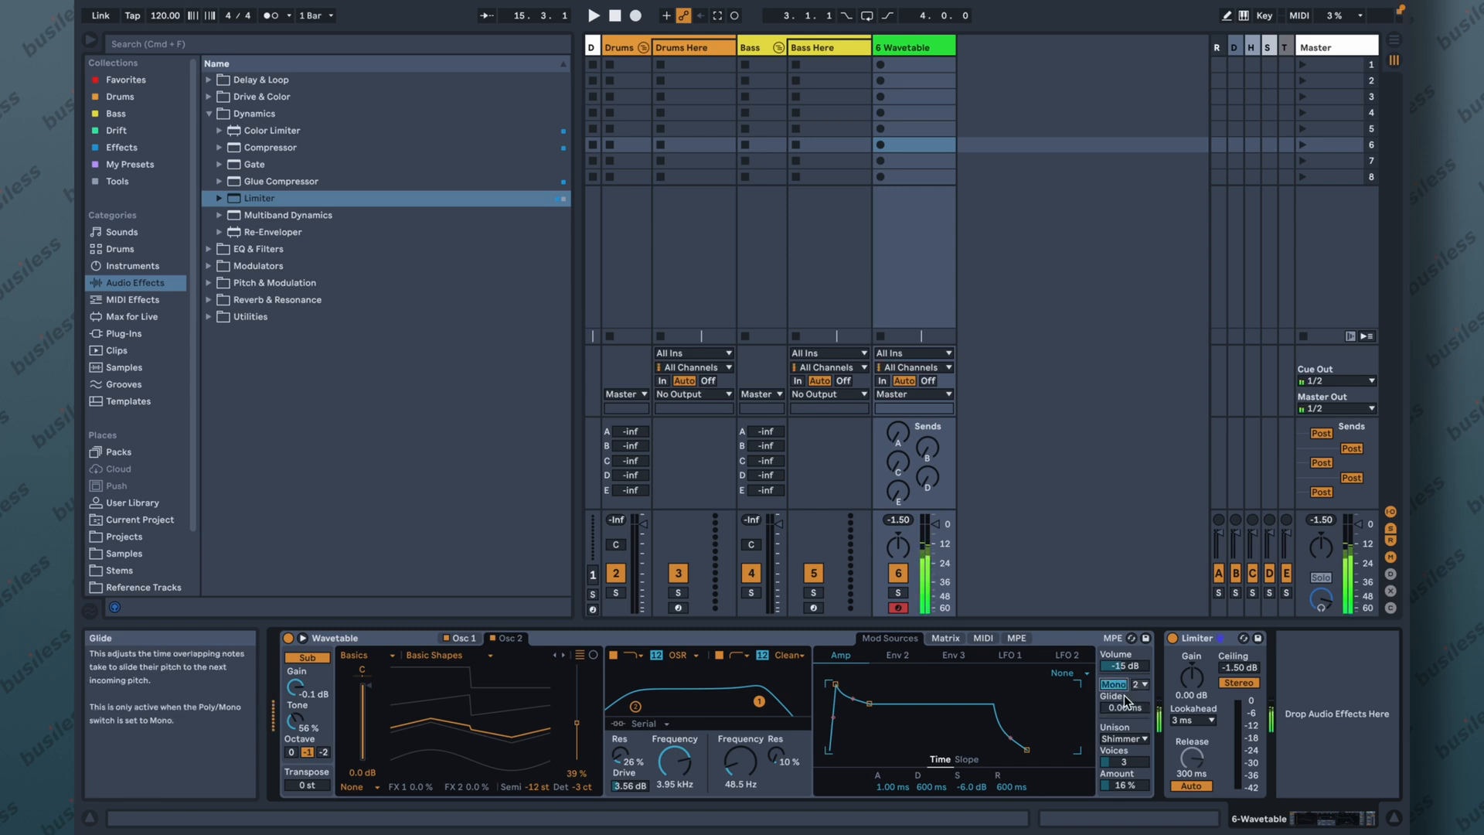
left_click(1114, 685)
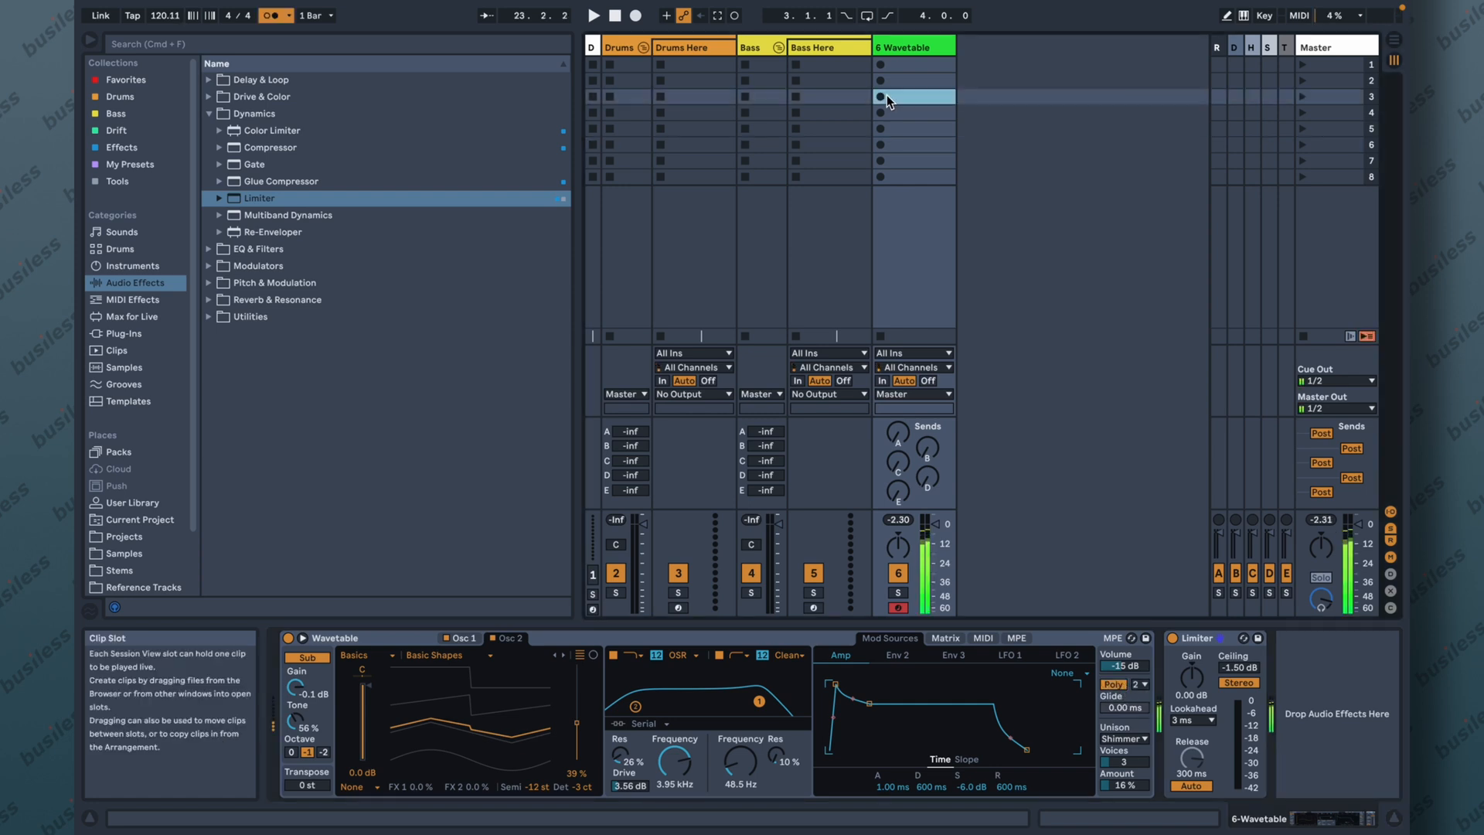